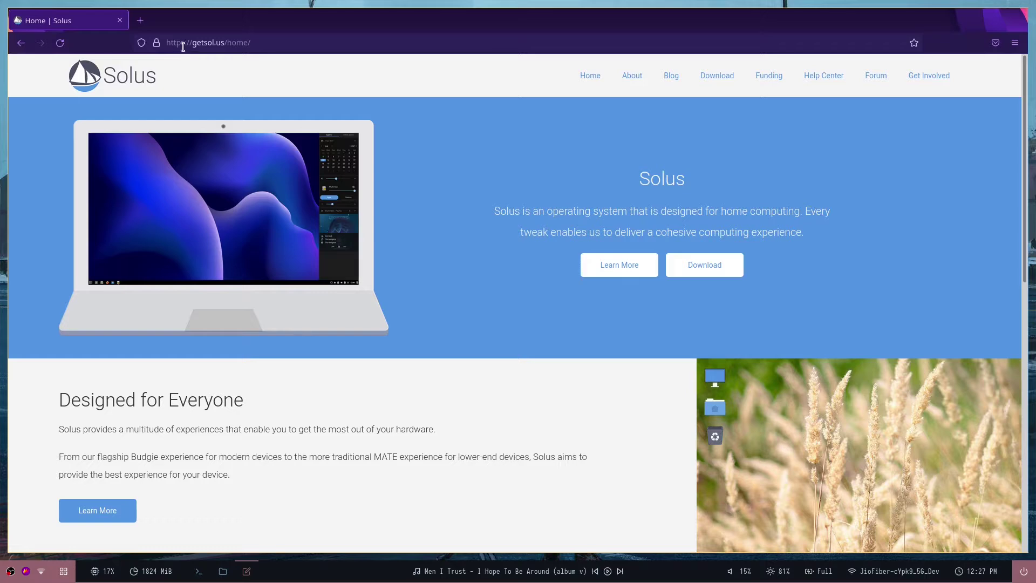
# Go to the Solus download page in Firefox.
pyautogui.click(188, 45)
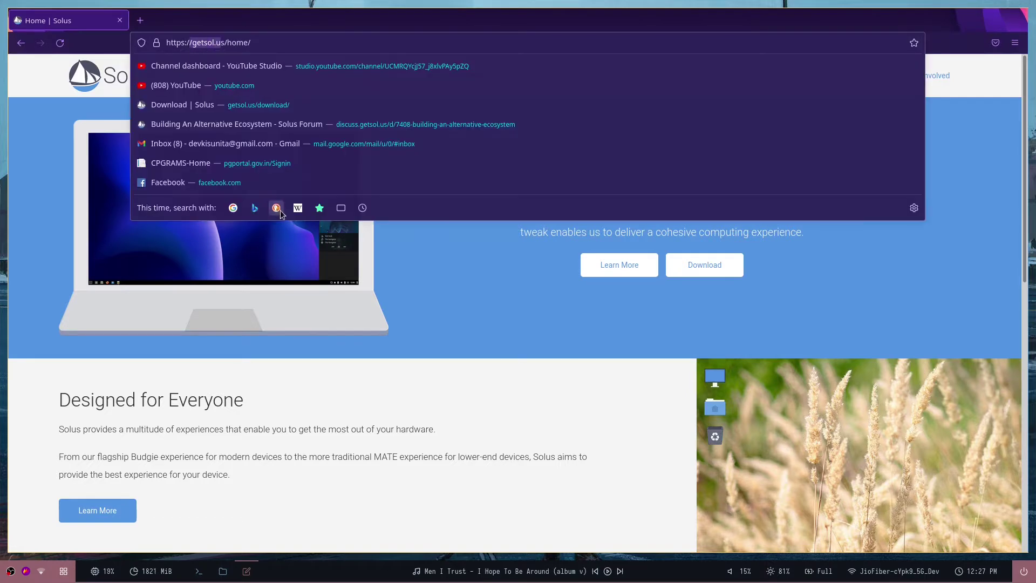
pyautogui.click(276, 208)
pyautogui.click(285, 88)
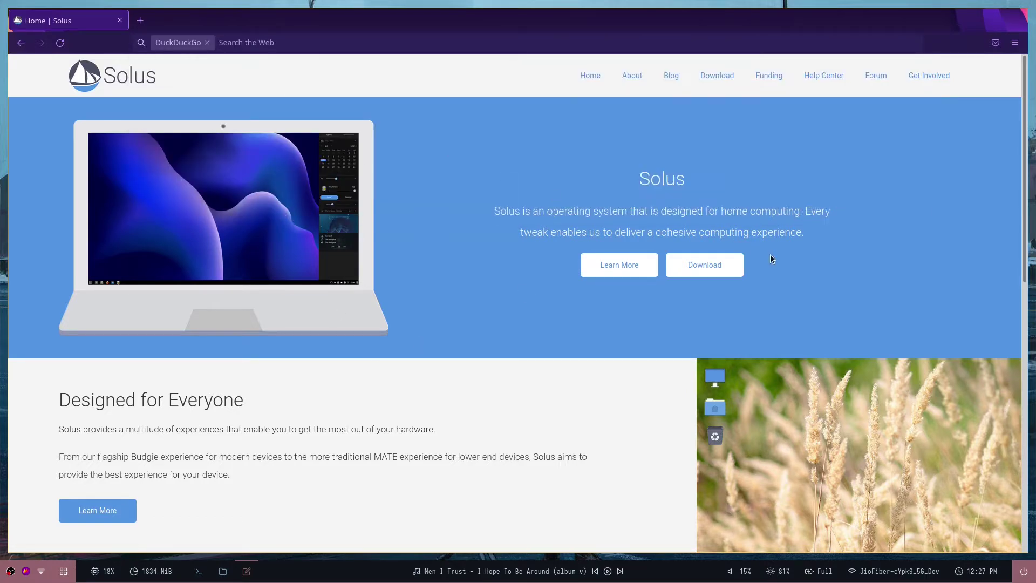
pyautogui.click(731, 264)
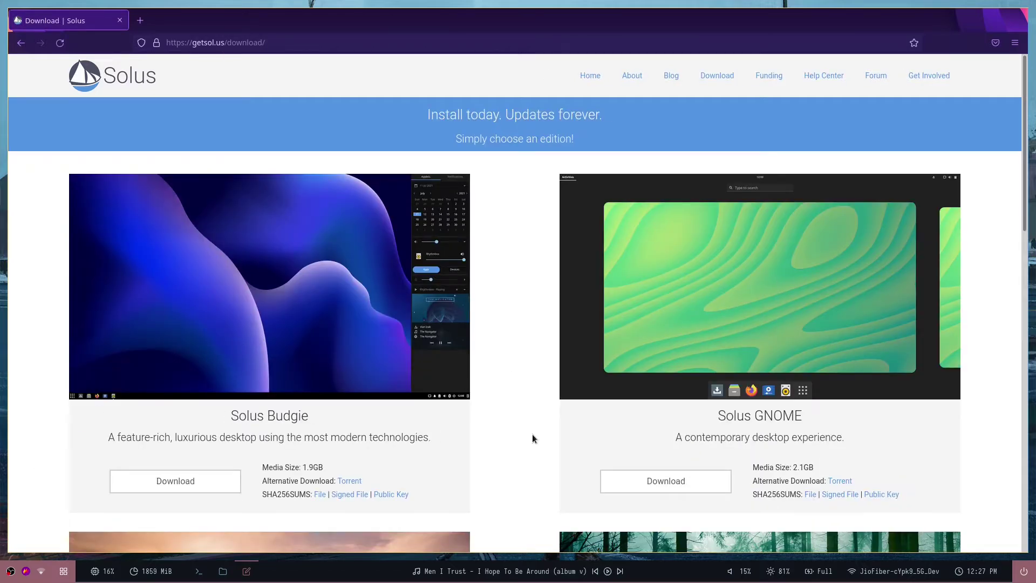
# Browse the Budgie, GNOME, MATE and Plasma edition cards, then switch to Virtual Machine Manager.
pyautogui.scroll(-5, 533, 441)
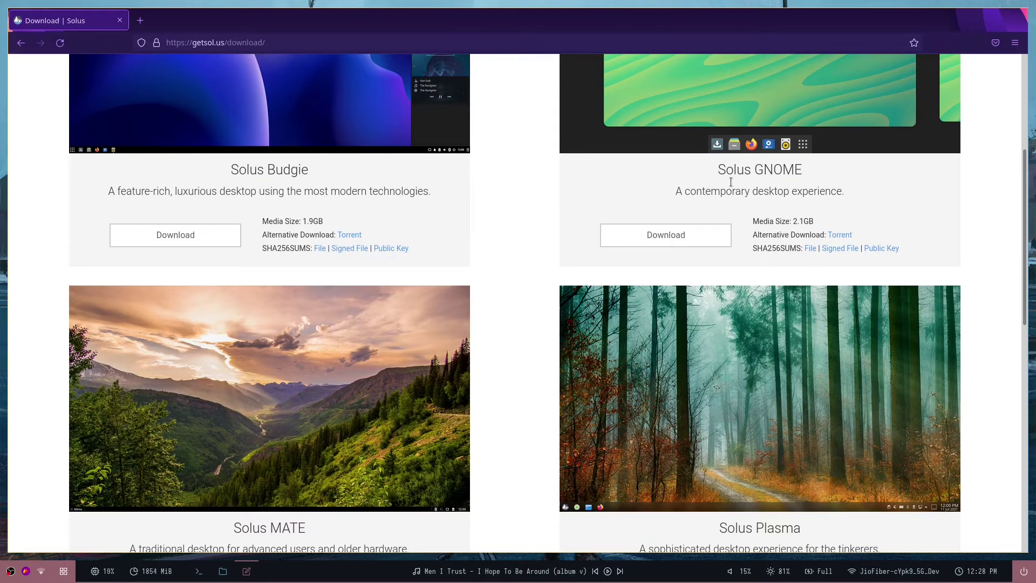
pyautogui.scroll(-4, 448, 382)
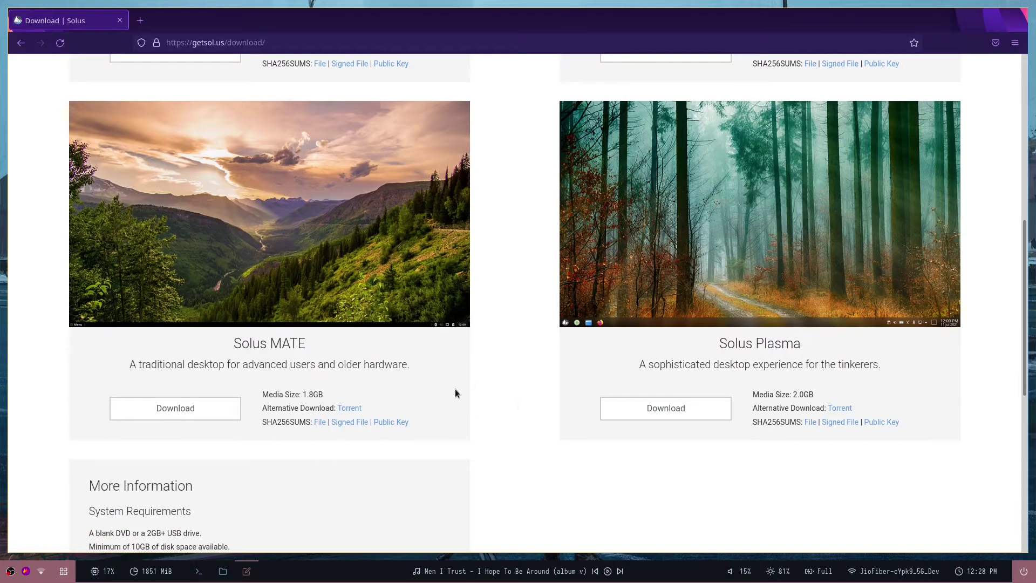
pyautogui.scroll(9, 477, 466)
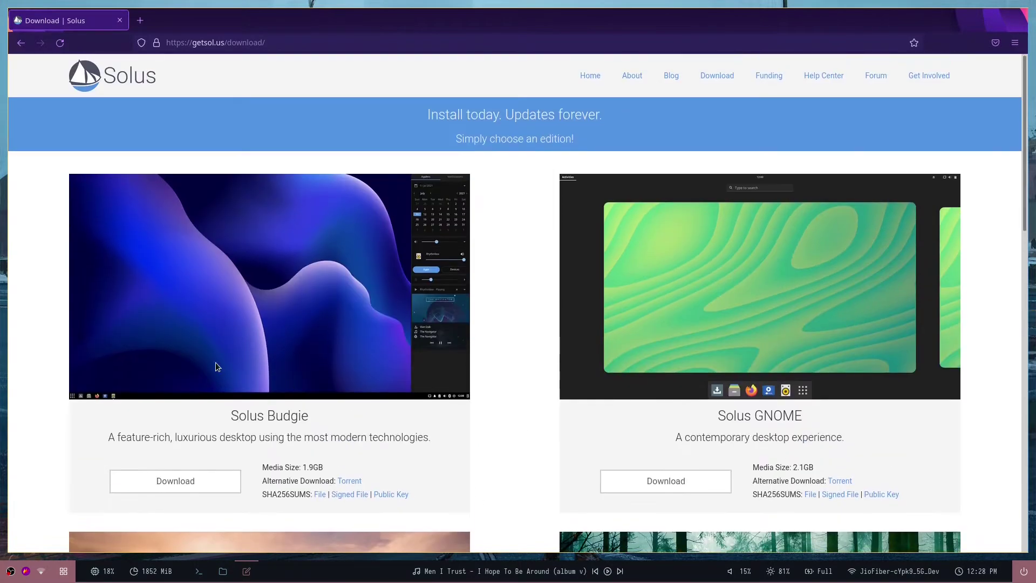
pyautogui.scroll(-3, 99, 349)
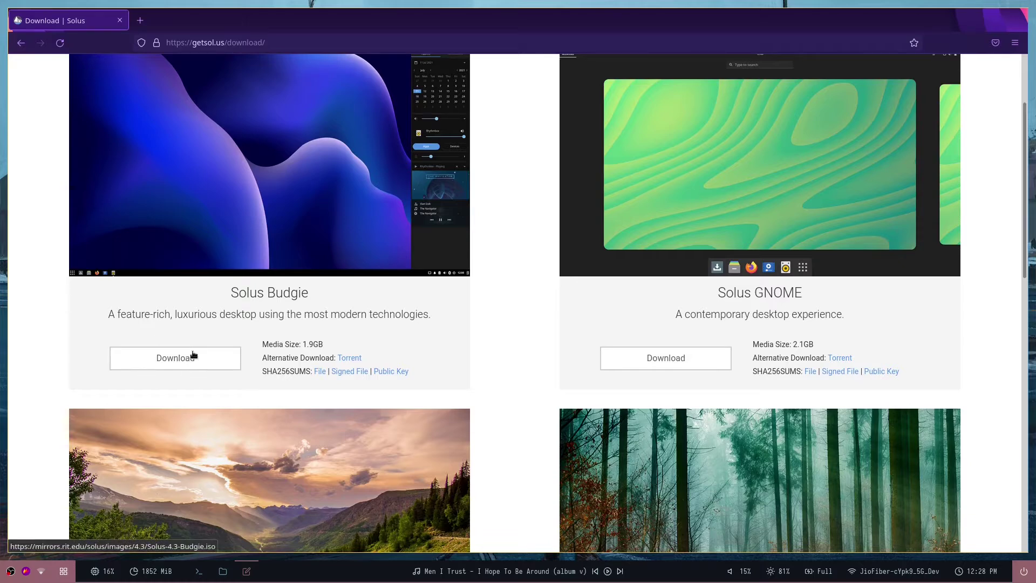
pyautogui.scroll(3, 194, 355)
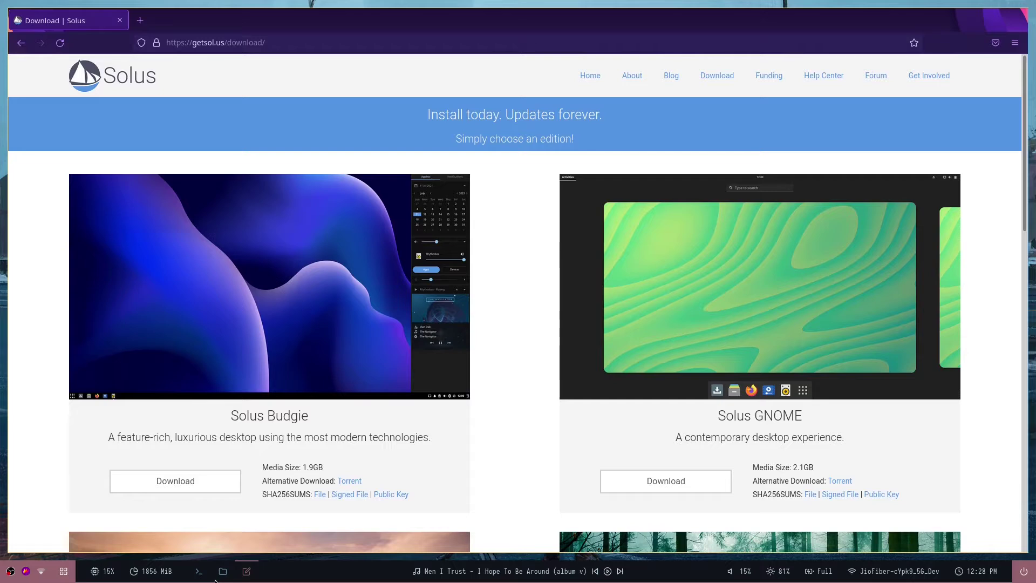
pyautogui.press('super+1')
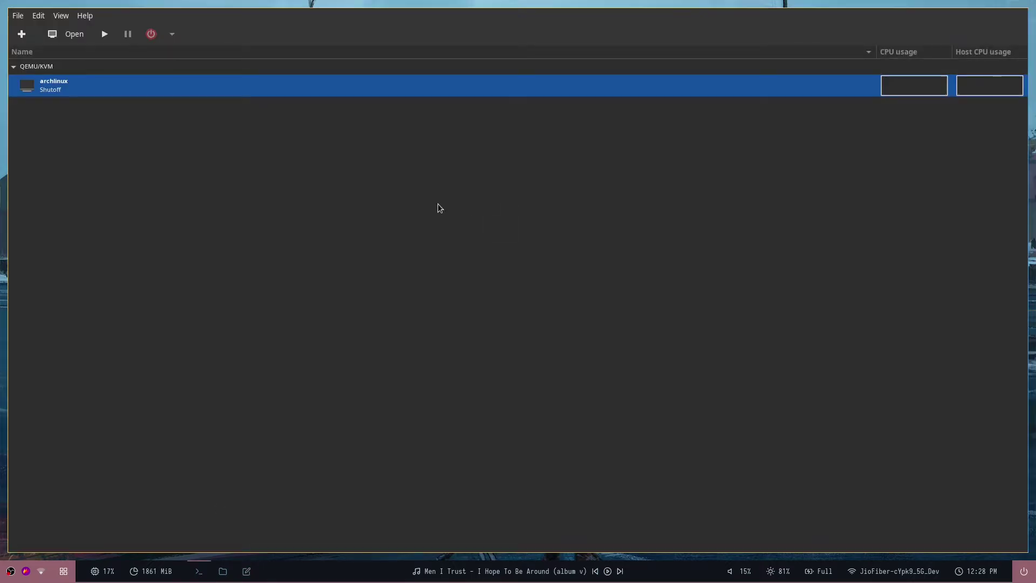
# Start a new VM from local install media using hd1/Solus-4.3-Budgie.iso.
pyautogui.click(22, 34)
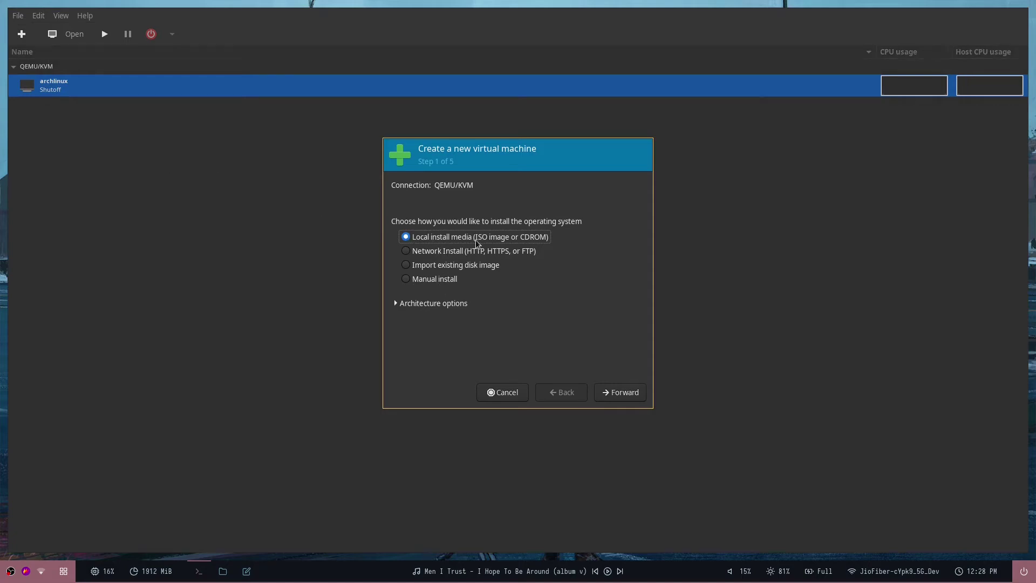
pyautogui.click(621, 394)
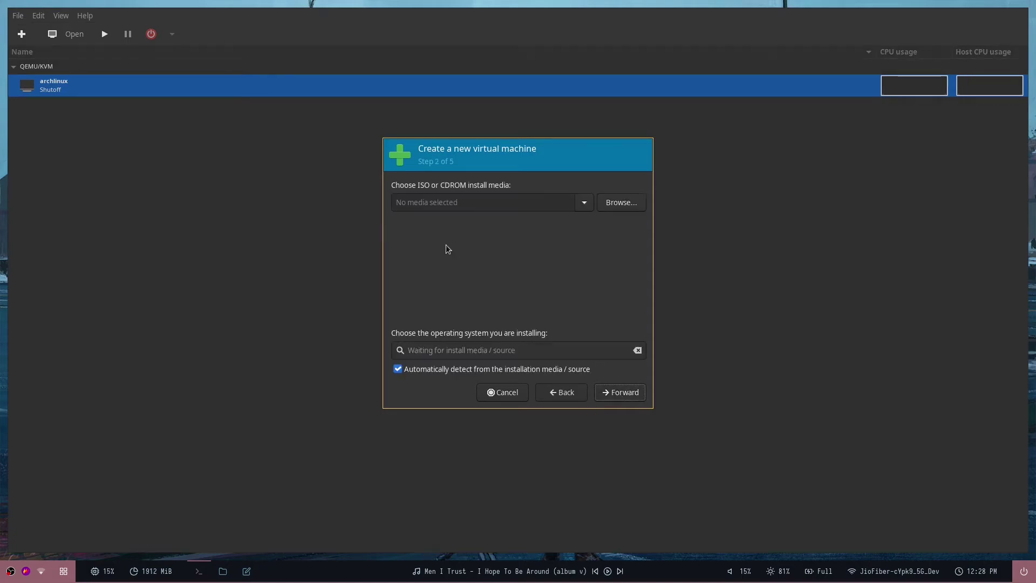
pyautogui.click(616, 210)
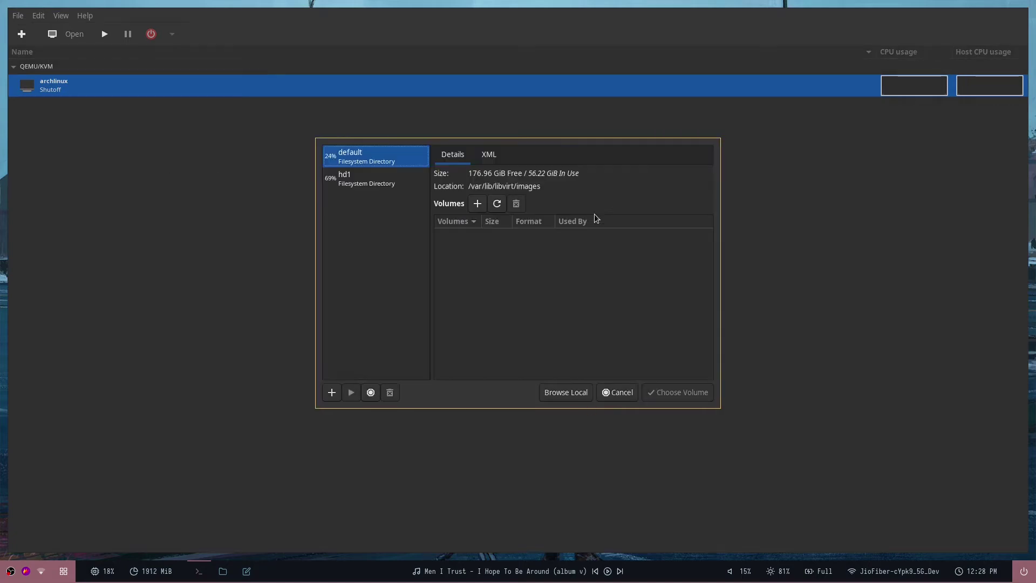
pyautogui.click(378, 181)
pyautogui.scroll(-15, 479, 303)
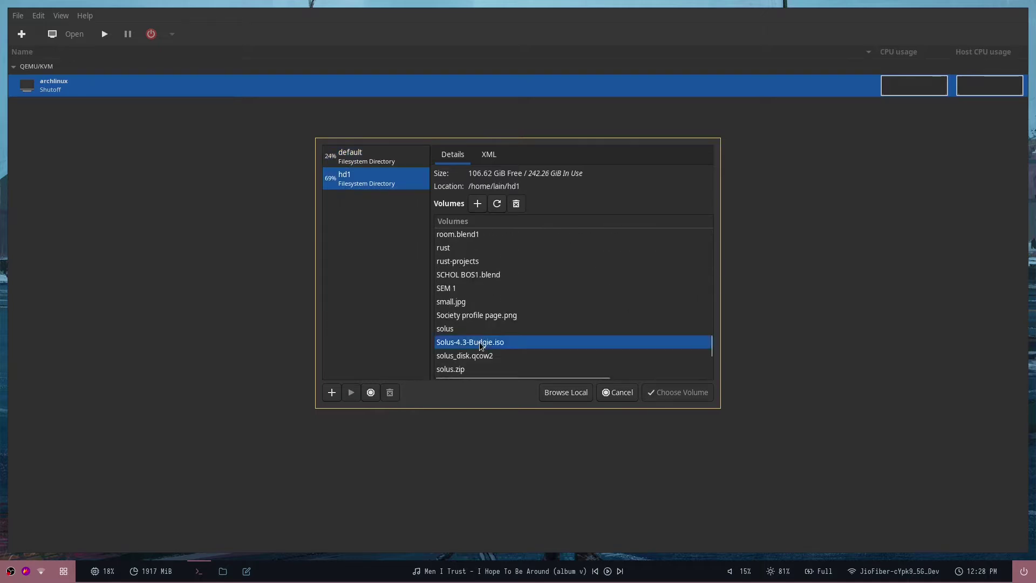
pyautogui.doubleClick(497, 322)
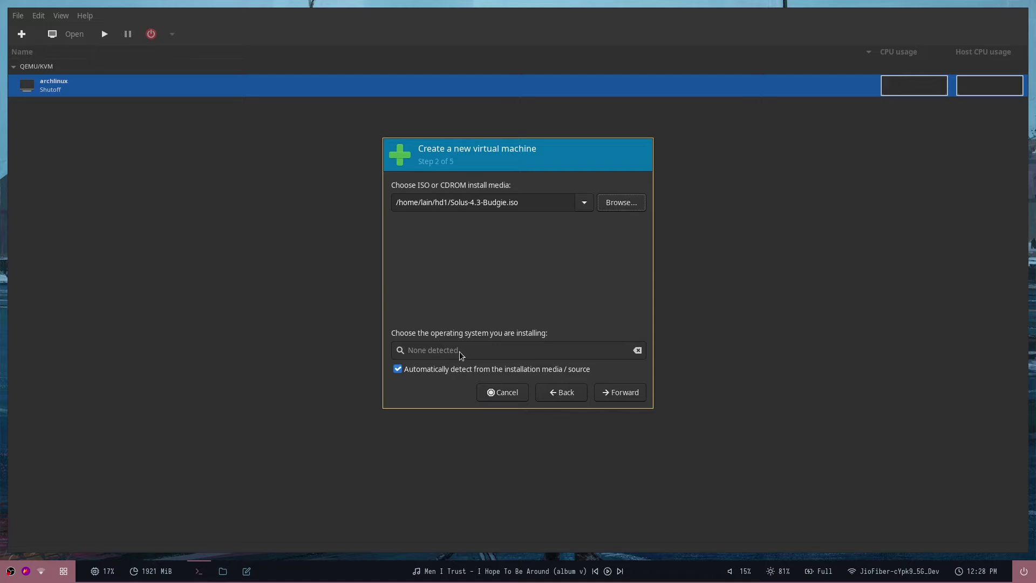
# Turn off auto-detection, set the OS to Generic Linux 2020 and continue.
pyautogui.click(445, 369)
pyautogui.click(442, 351)
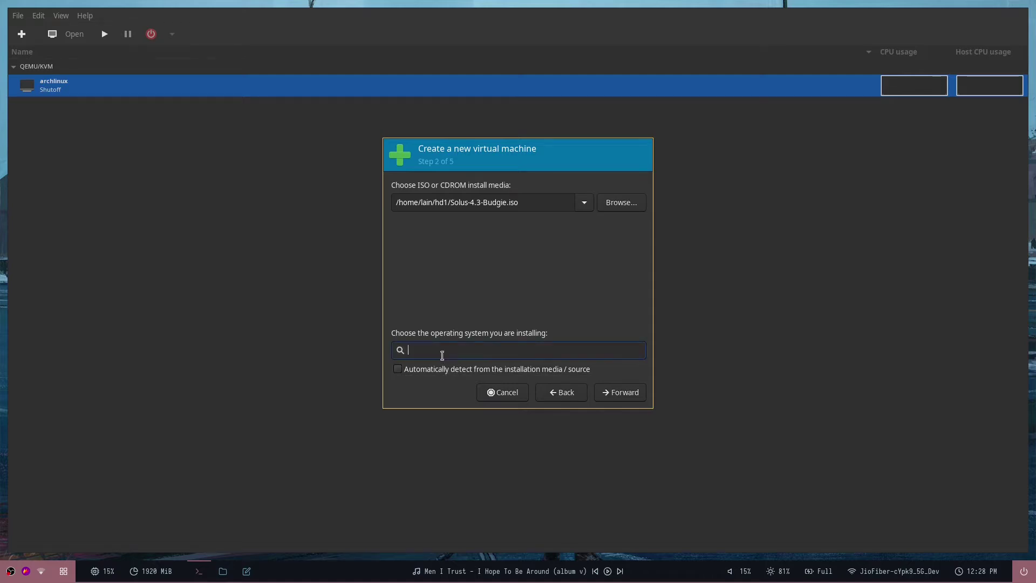
pyautogui.write('gene')
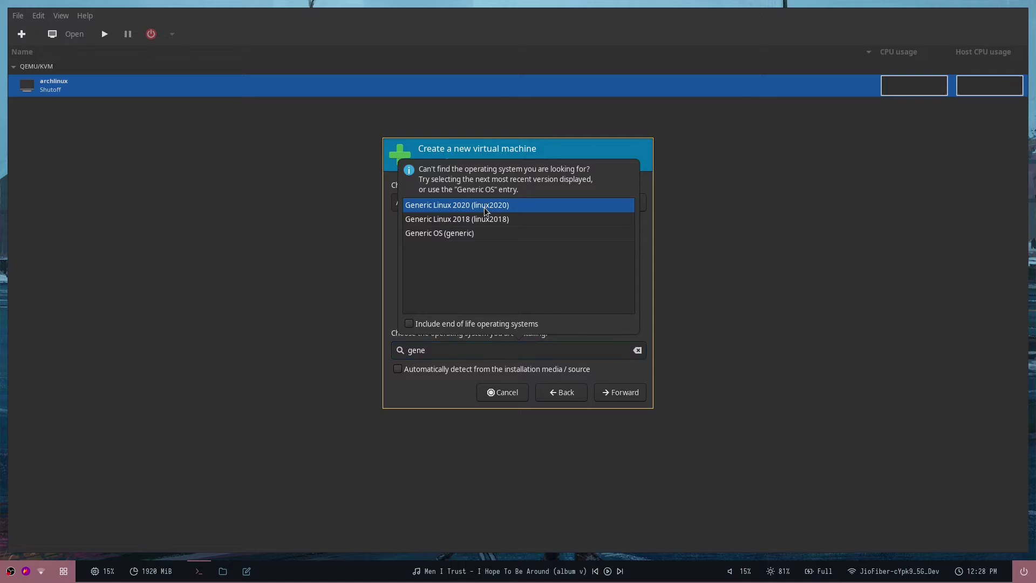
pyautogui.click(486, 210)
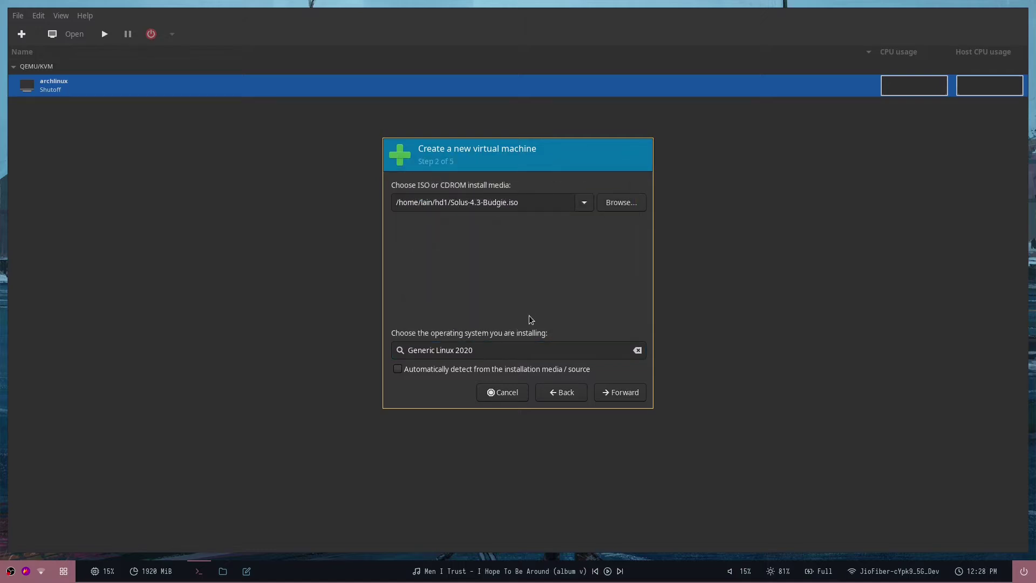
pyautogui.click(609, 392)
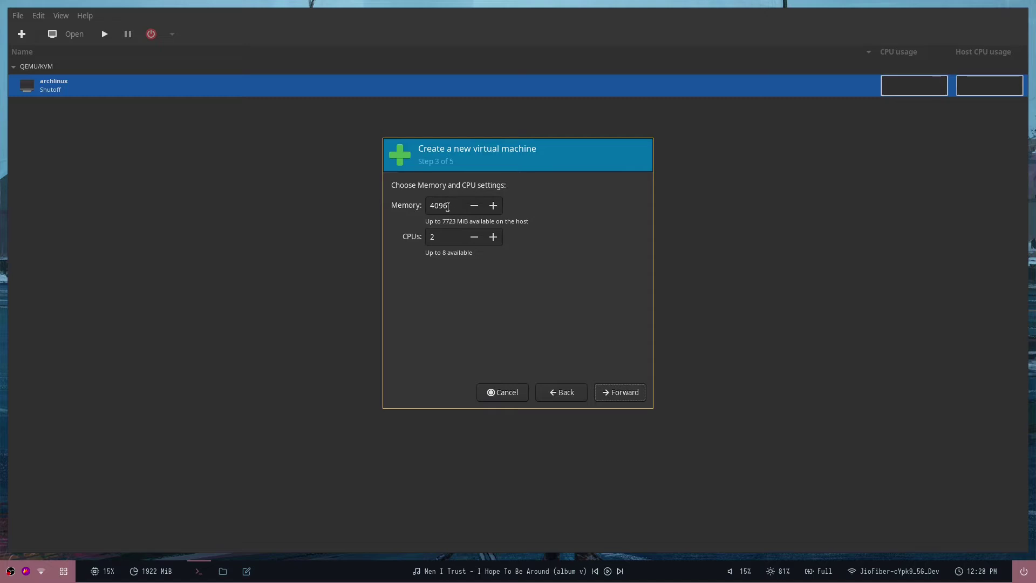
# Give the VM 4 CPUs and attach the existing solus_disk.qcow2 volume as custom storage.
pyautogui.moveTo(445, 239); pyautogui.dragTo(422, 232)
pyautogui.click(612, 392)
pyautogui.click(416, 252)
pyautogui.click(417, 269)
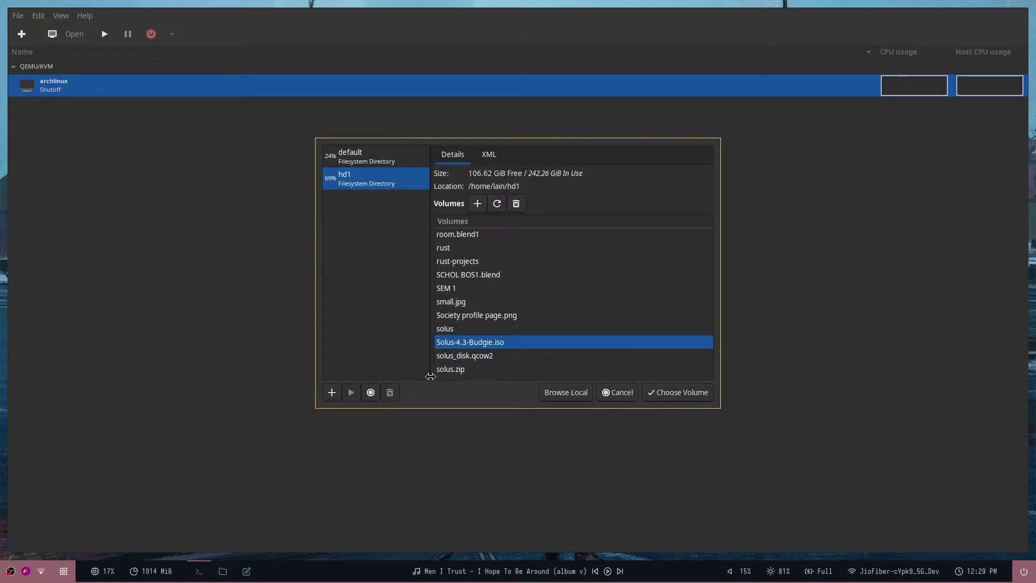
pyautogui.doubleClick(490, 356)
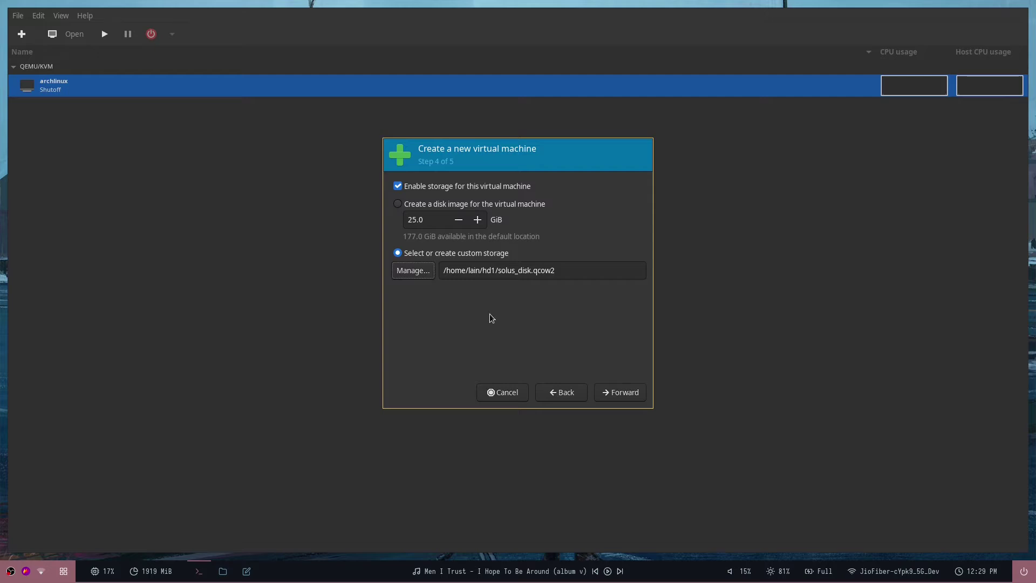
pyautogui.moveTo(501, 272); pyautogui.dragTo(529, 273)
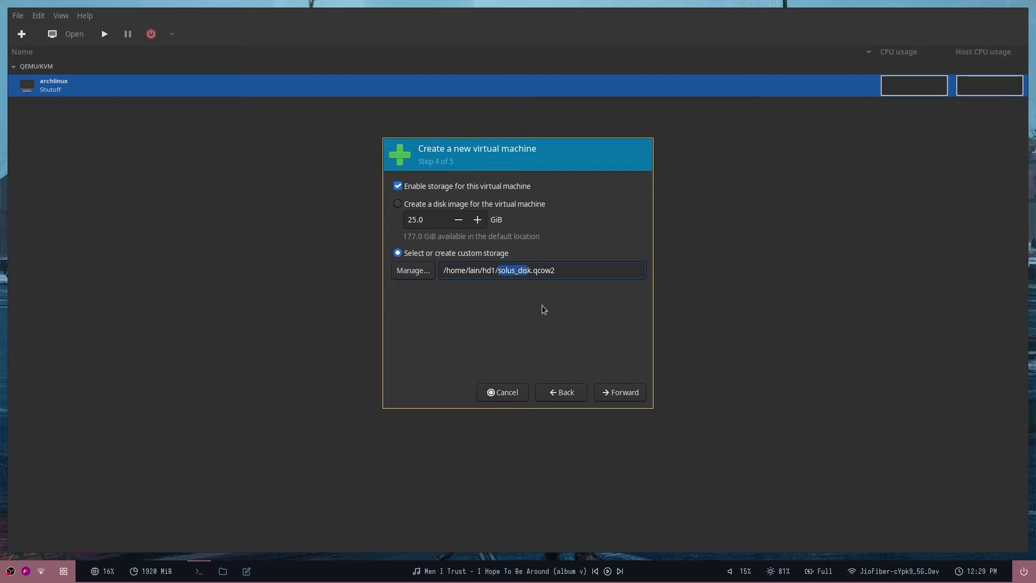
pyautogui.click(618, 396)
# Keep the br10 NAT network and finish creating the linux2020 VM.
pyautogui.click(452, 312)
pyautogui.click(452, 318)
pyautogui.click(452, 318)
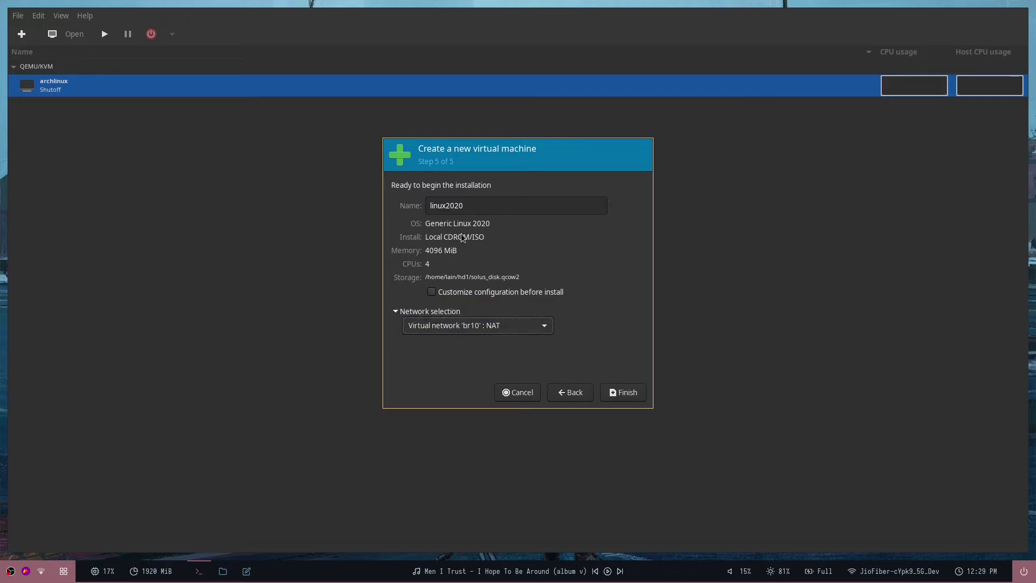
pyautogui.click(618, 392)
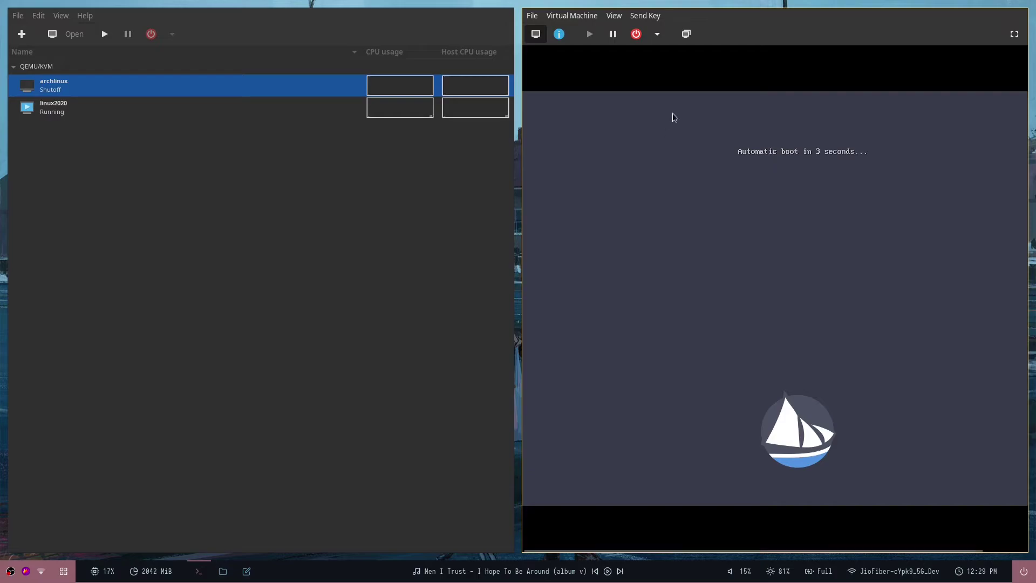
# Make the VM console fullscreen and open the Displays settings in Solus.
pyautogui.click(1014, 34)
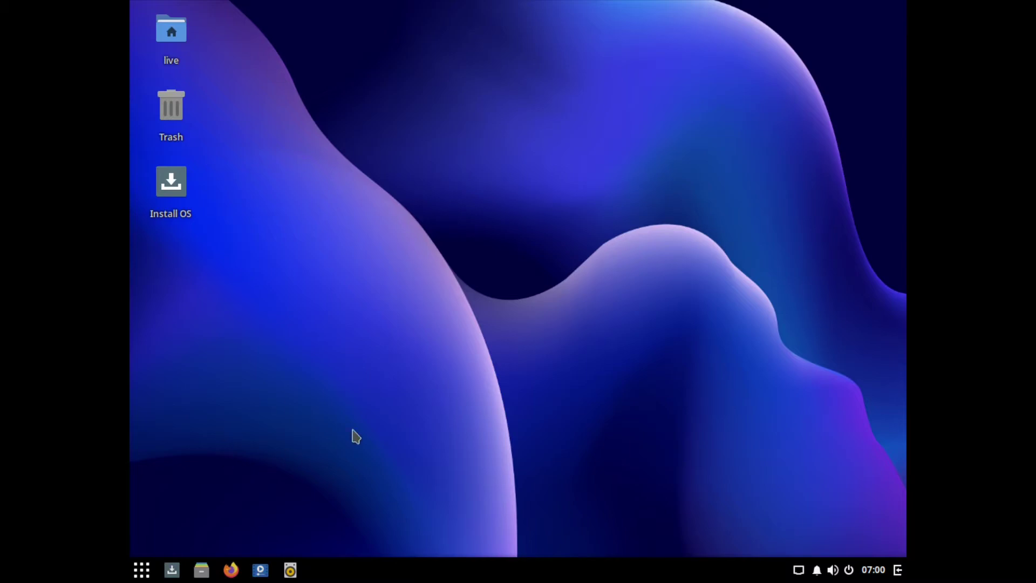
pyautogui.click(142, 570)
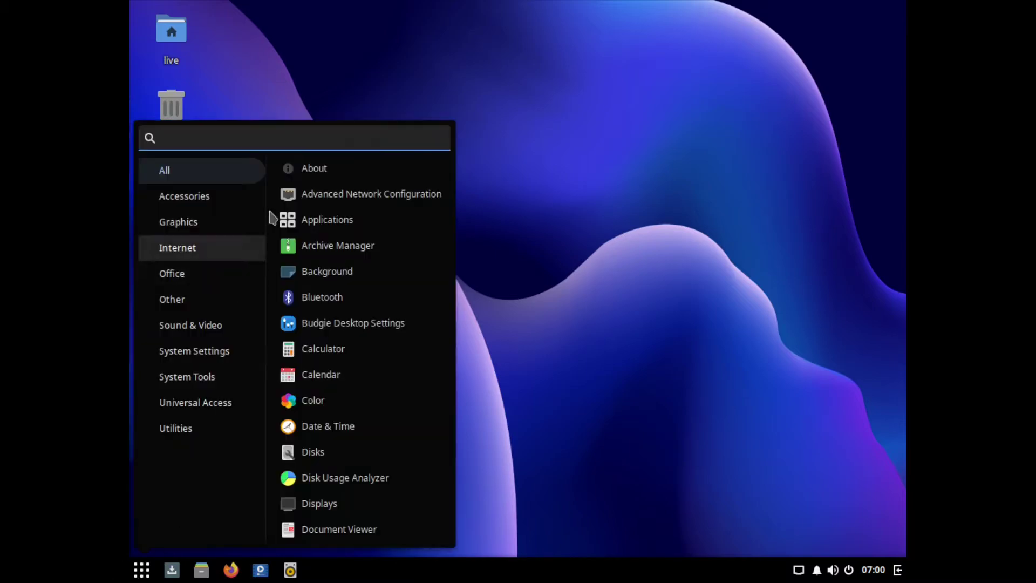
pyautogui.write('dis')
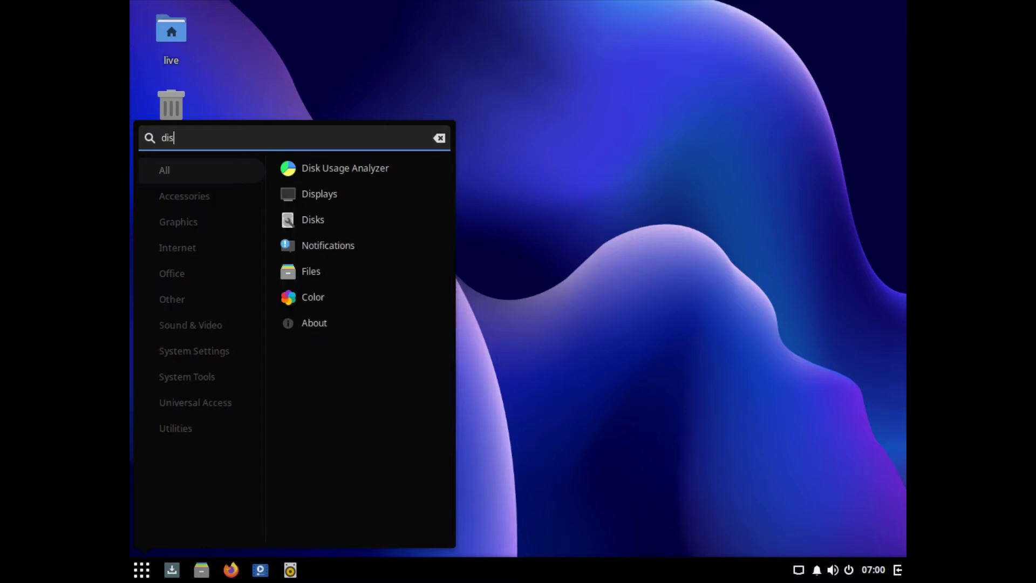
pyautogui.click(384, 193)
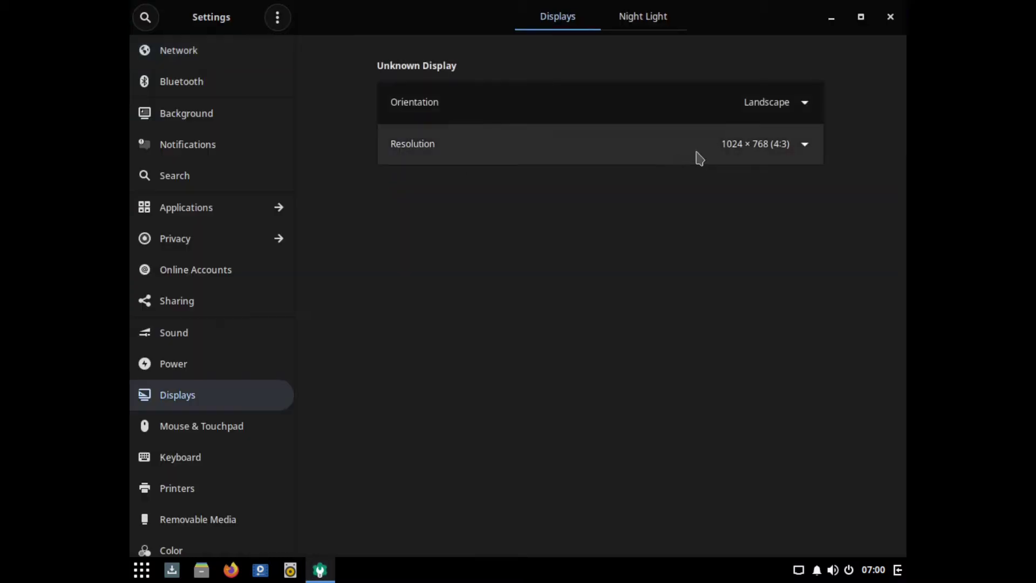
# Set the resolution to 1920 × 1080, apply and keep it, then close Settings.
pyautogui.click(698, 157)
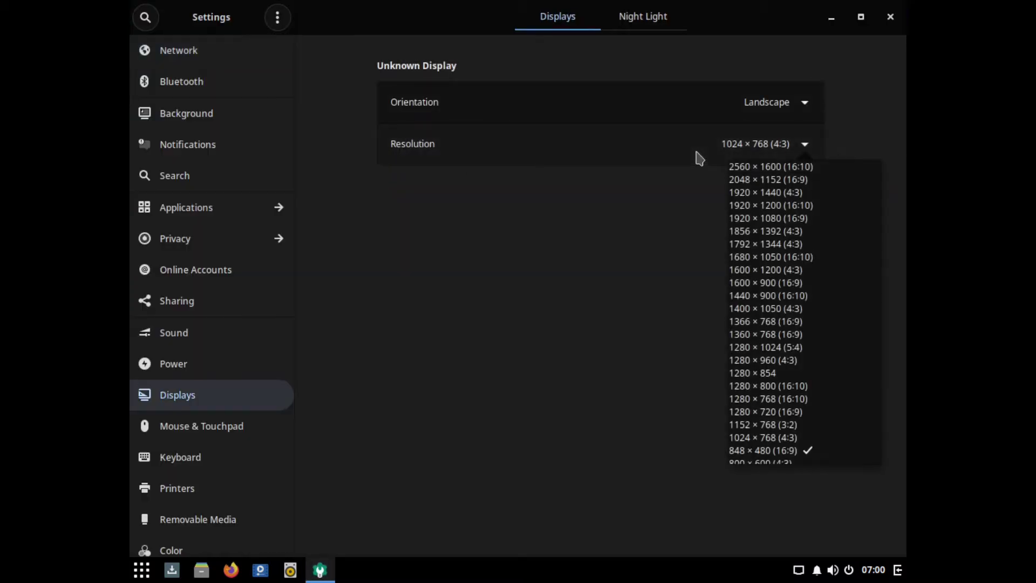
pyautogui.click(816, 219)
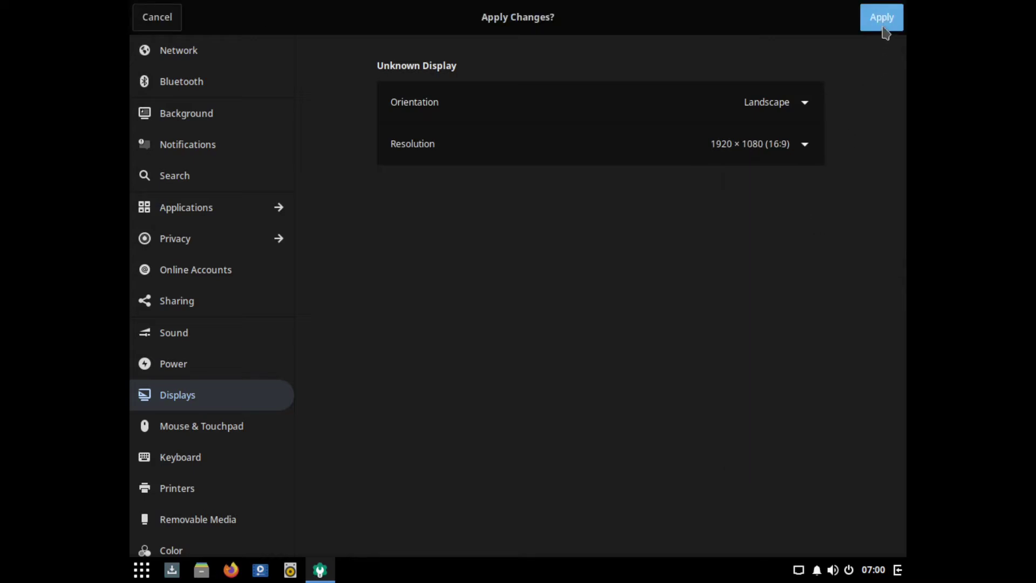
pyautogui.click(883, 28)
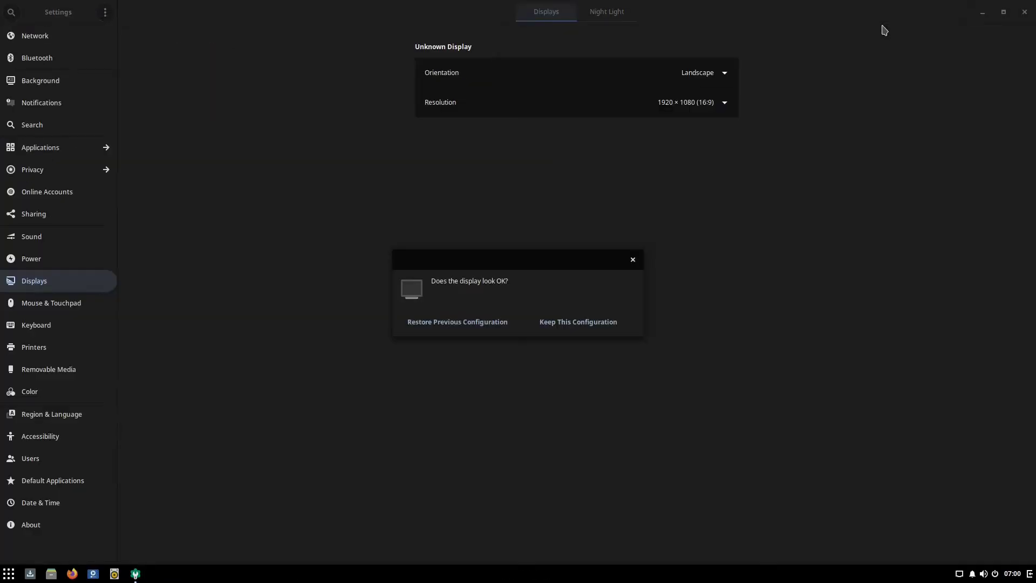
pyautogui.click(546, 322)
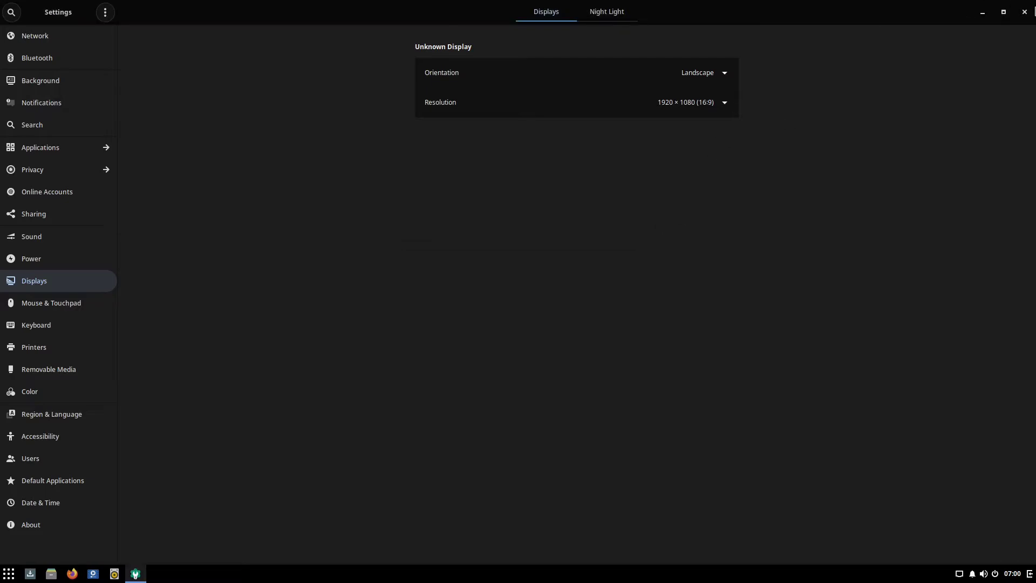
pyautogui.click(1019, 19)
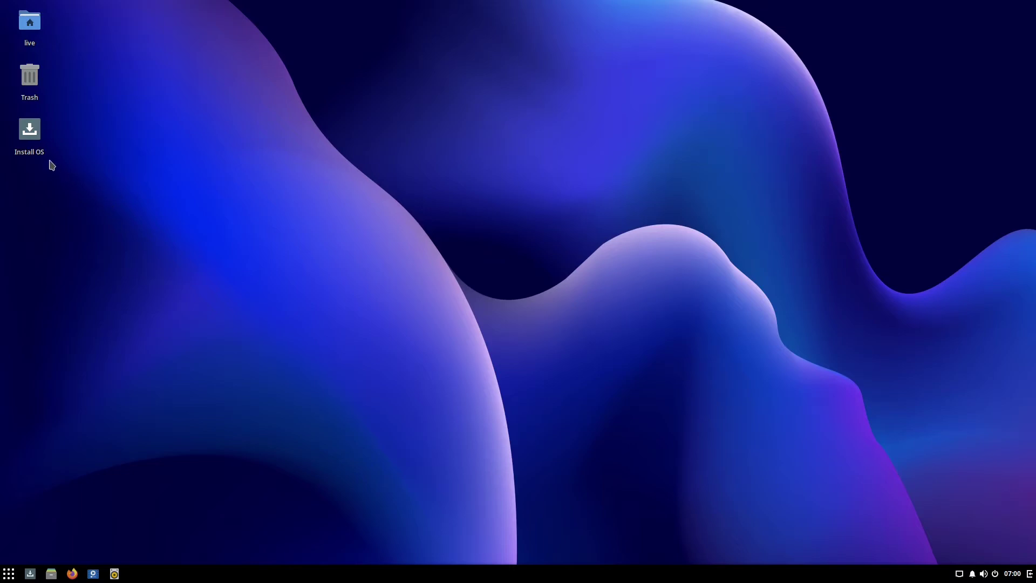
# Launch the Solus installer and choose English (United States) as the language.
pyautogui.click(32, 154)
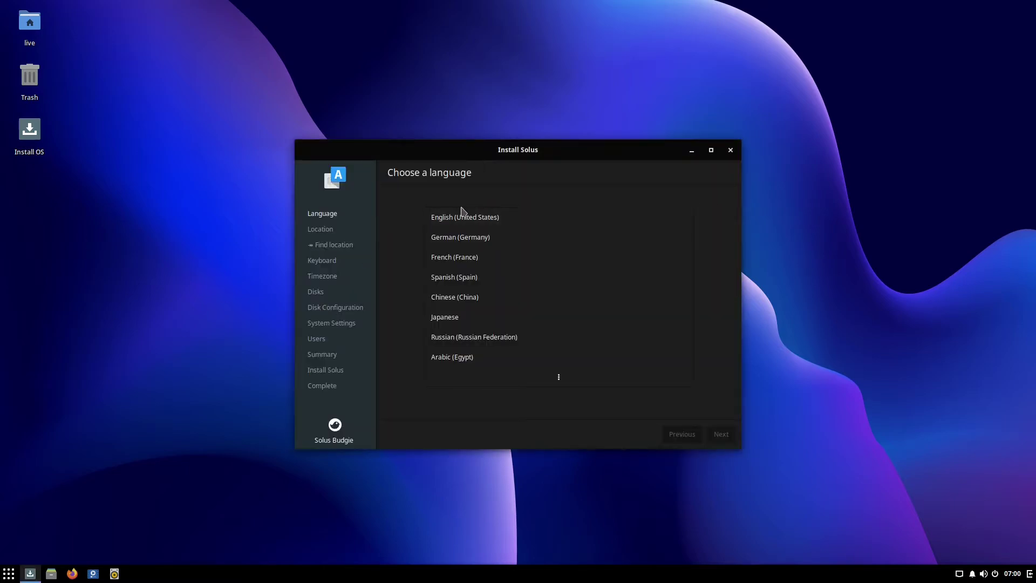
pyautogui.click(451, 221)
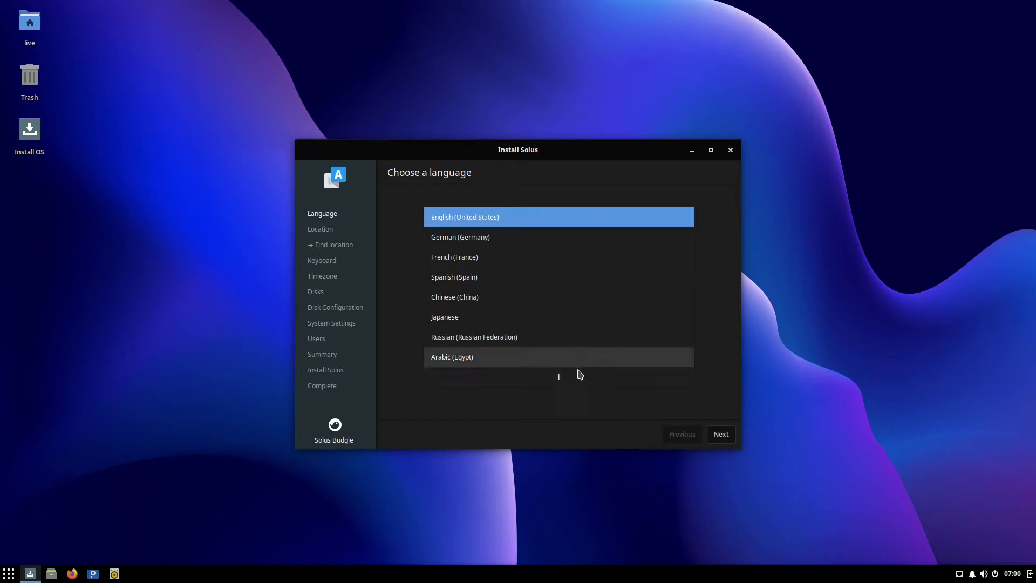
pyautogui.click(575, 383)
pyautogui.scroll(-3, 558, 283)
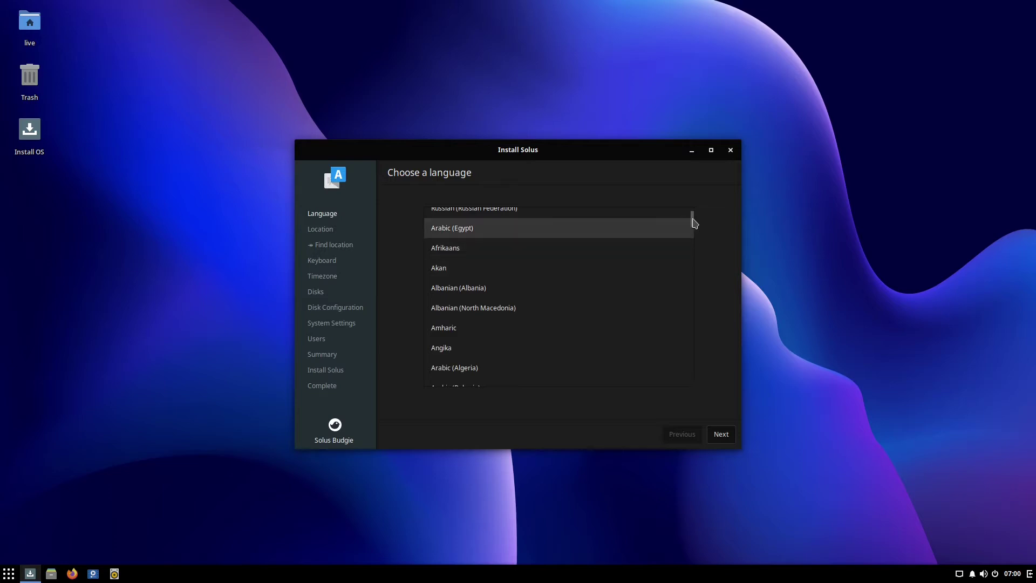
pyautogui.moveTo(690, 220)
pyautogui.mouseDown()
pyautogui.moveTo(692, 241)
pyautogui.moveTo(688, 211)
pyautogui.mouseUp()
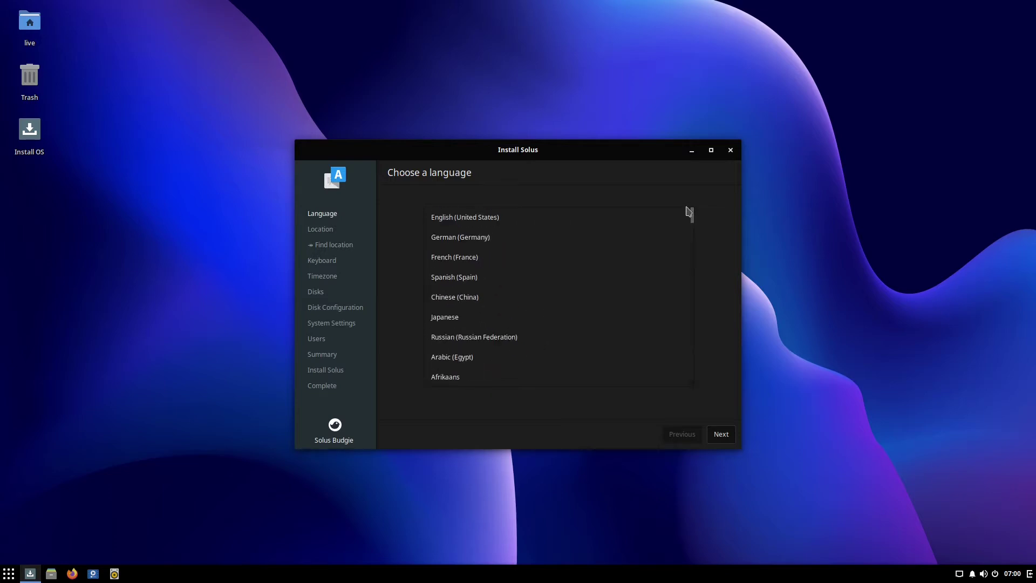
pyautogui.click(515, 217)
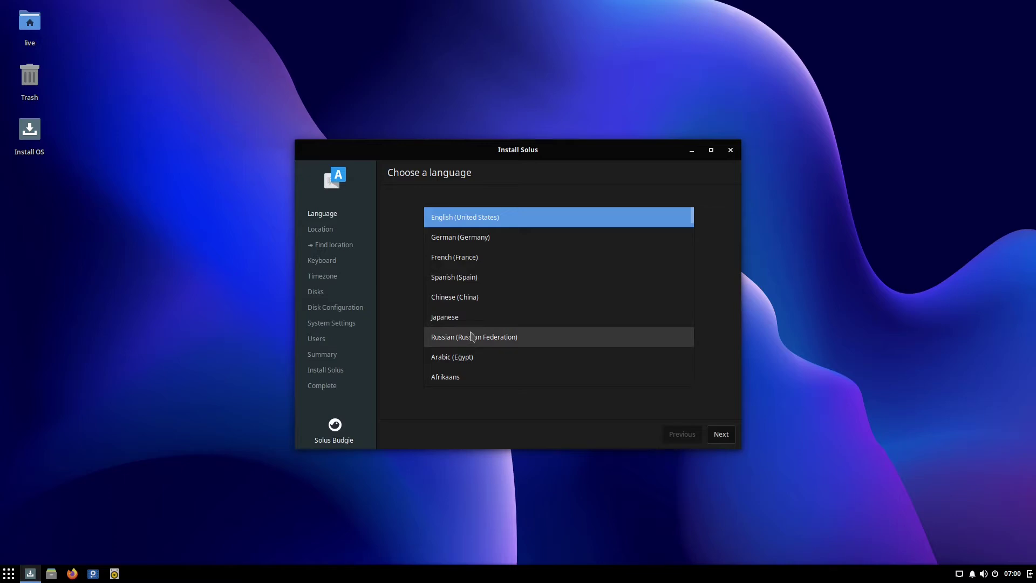
pyautogui.scroll(-1, 472, 336)
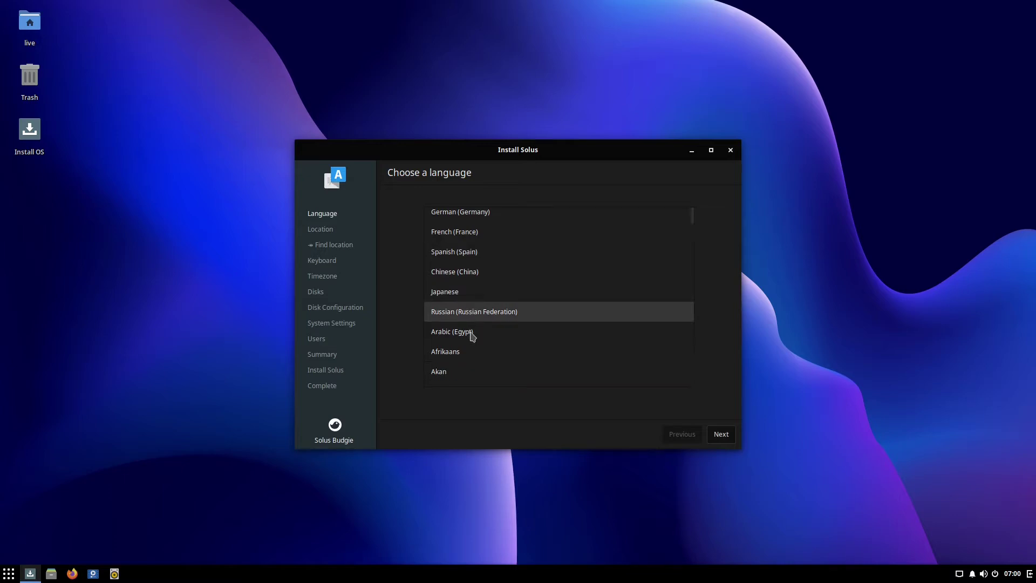
pyautogui.scroll(-1, 472, 337)
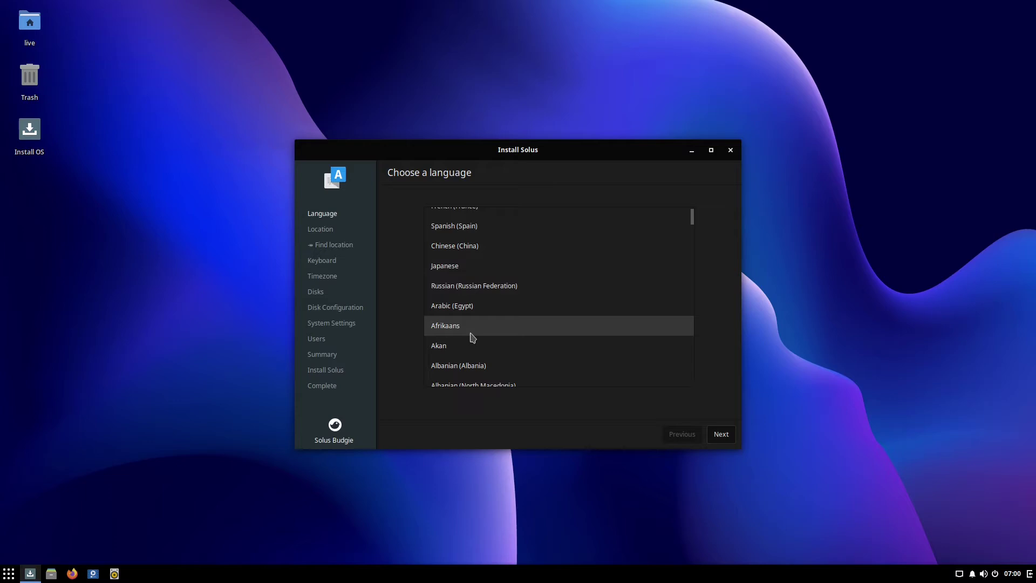
pyautogui.scroll(-1, 474, 337)
pyautogui.scroll(3, 474, 336)
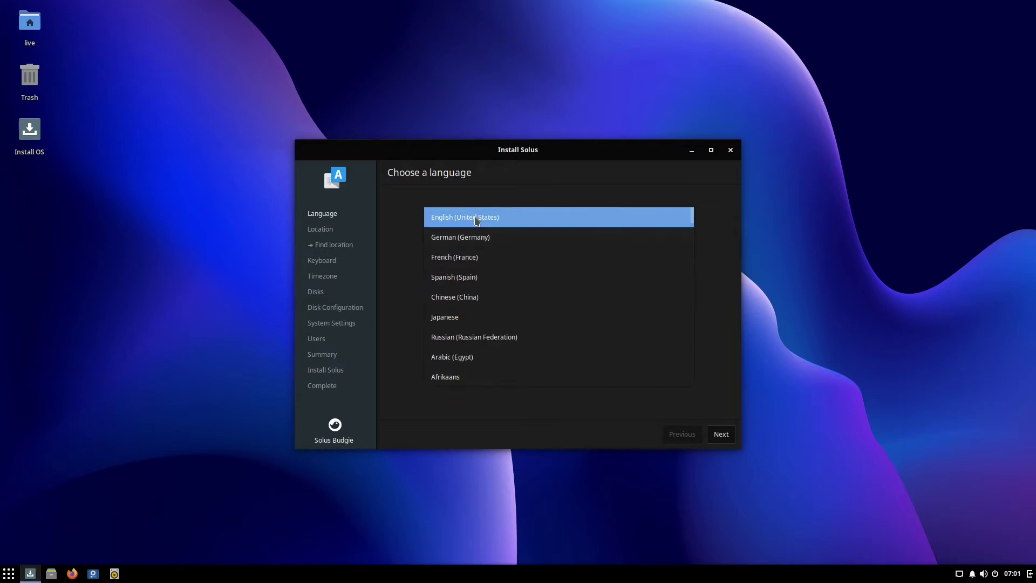
pyautogui.click(720, 434)
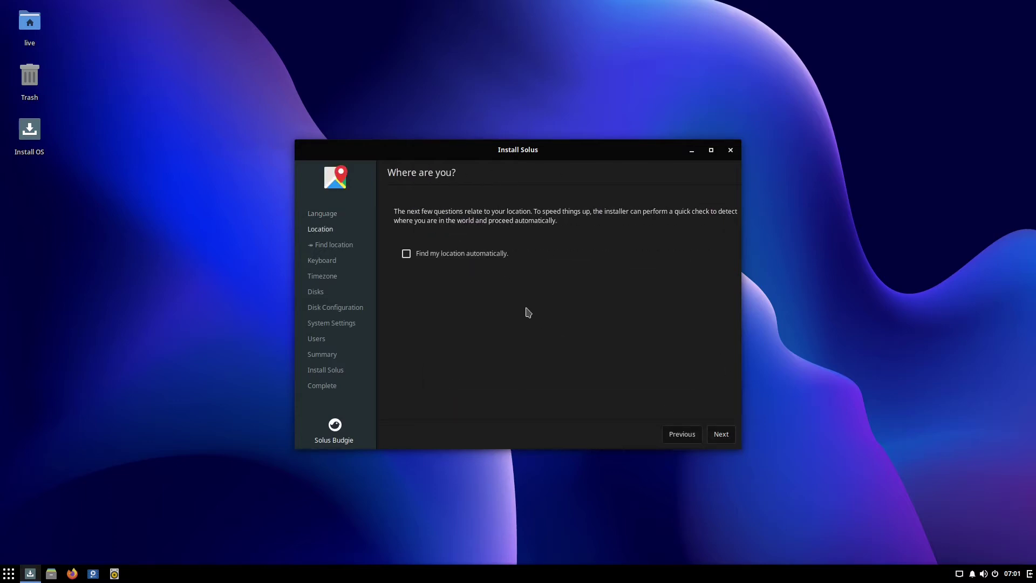
# Enable automatic location detection and pick the English (US) keyboard layout.
pyautogui.click(482, 255)
pyautogui.click(721, 436)
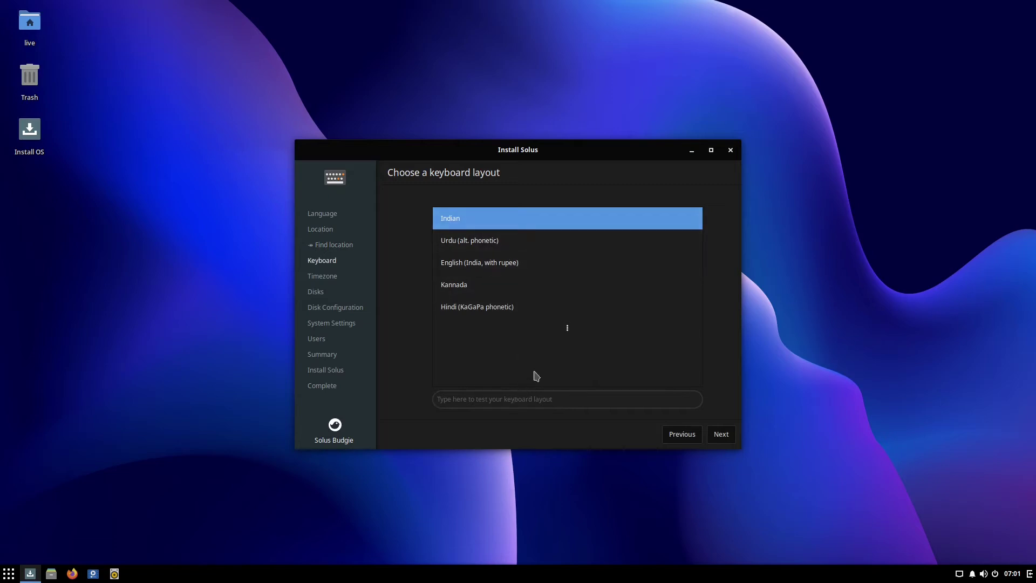
pyautogui.click(557, 328)
pyautogui.scroll(-10, 483, 268)
pyautogui.click(464, 253)
pyautogui.click(630, 398)
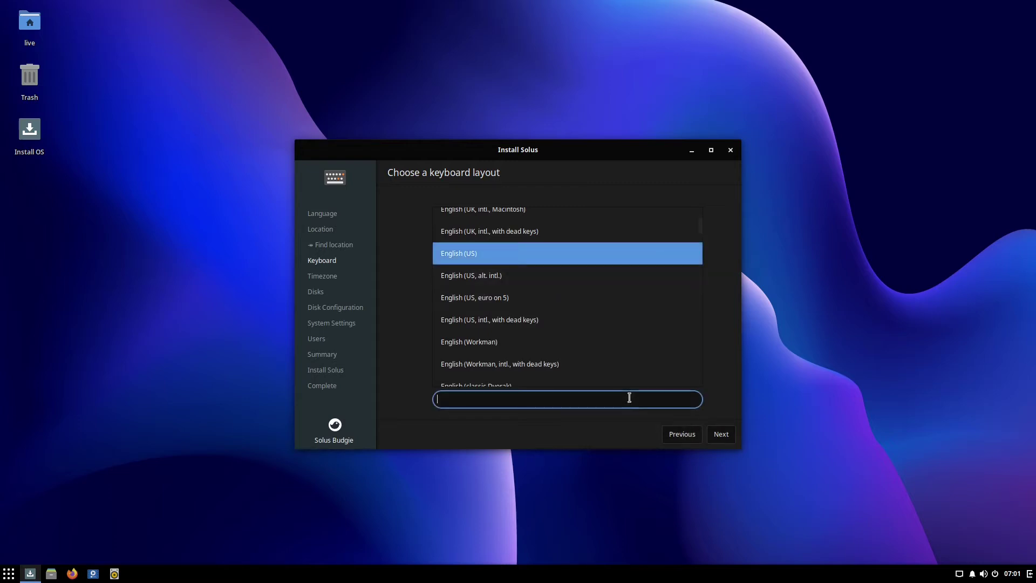
pyautogui.click(723, 435)
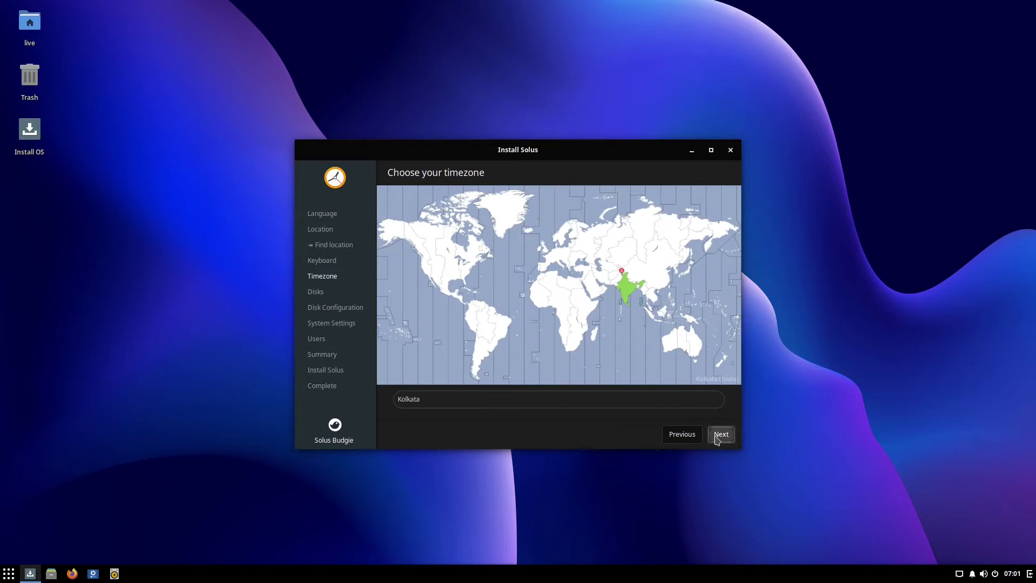
# Accept the Kolkata timezone and choose to erase the whole 26.8 GB disk.
pyautogui.click(721, 433)
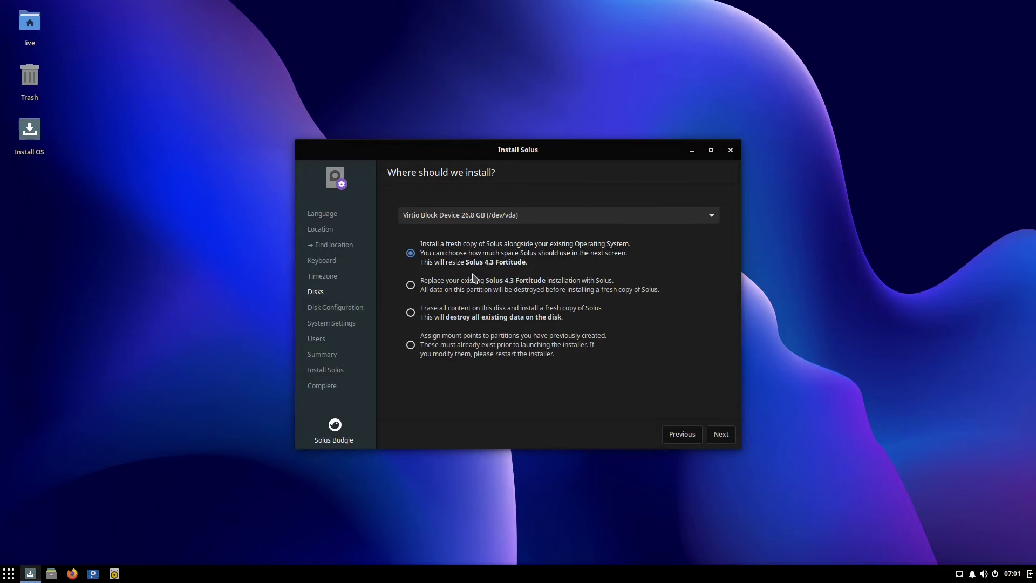
pyautogui.click(460, 320)
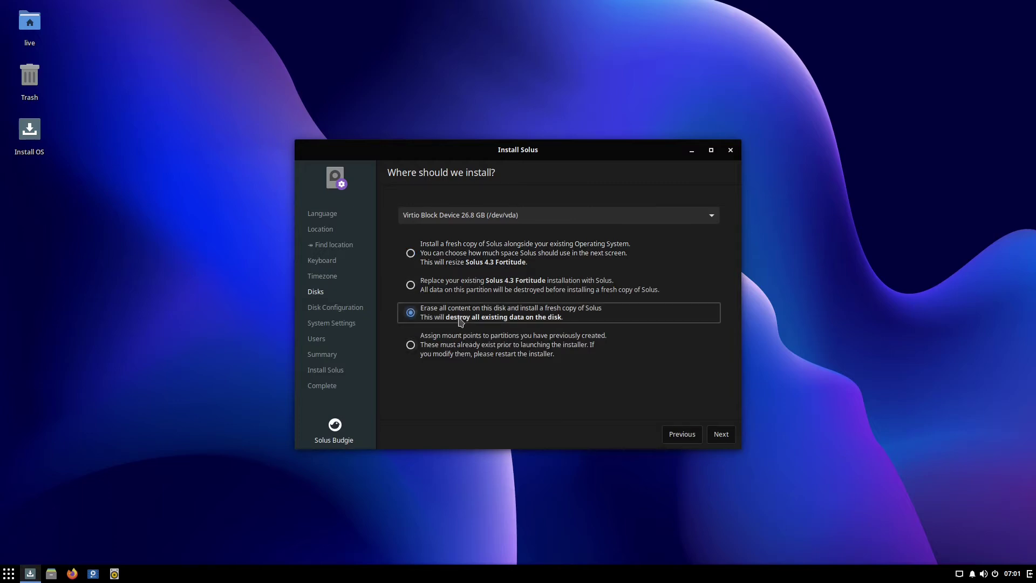
pyautogui.click(721, 436)
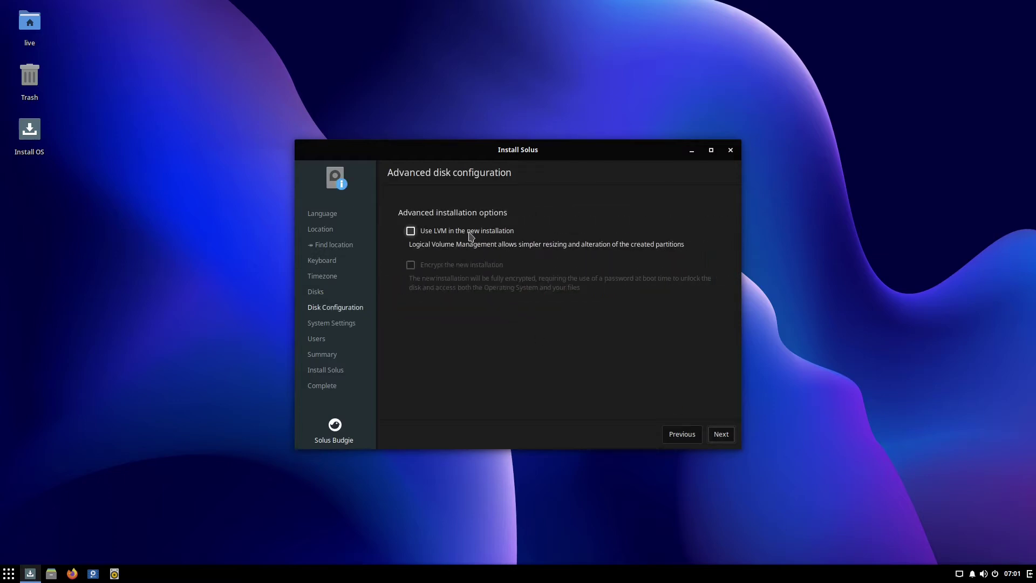
# Set the computer's hostname to solus-kvm.
pyautogui.click(724, 438)
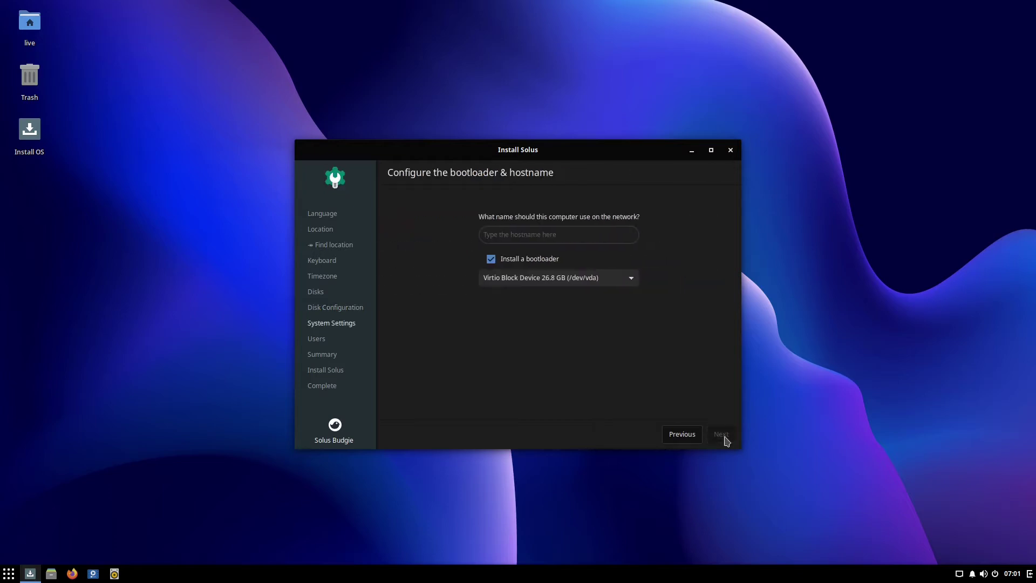
pyautogui.click(592, 240)
pyautogui.write('solus-kvm')
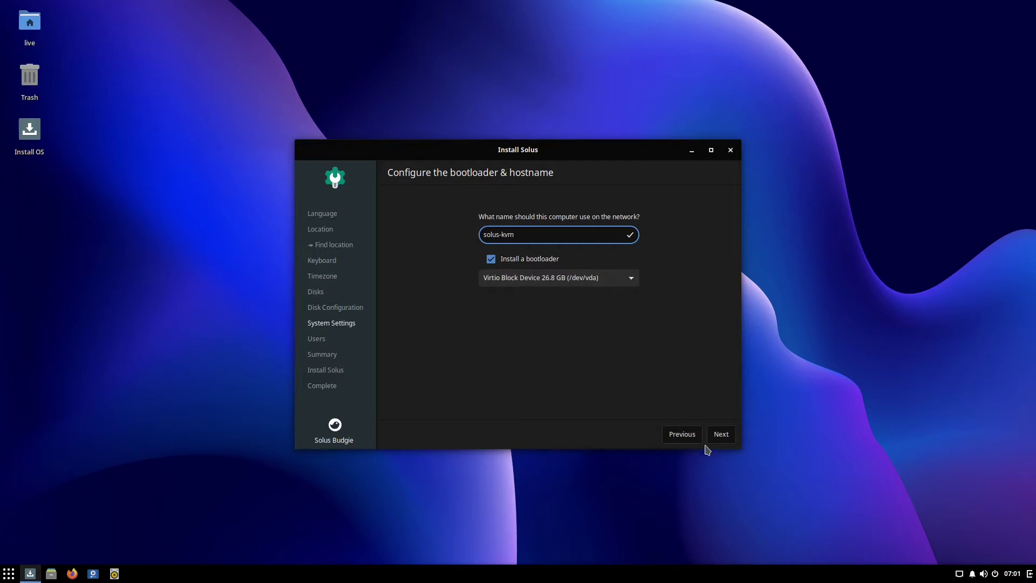
pyautogui.click(722, 435)
# Add an administrative user with a username and a confirmed password.
pyautogui.click(527, 219)
pyautogui.write('fly')
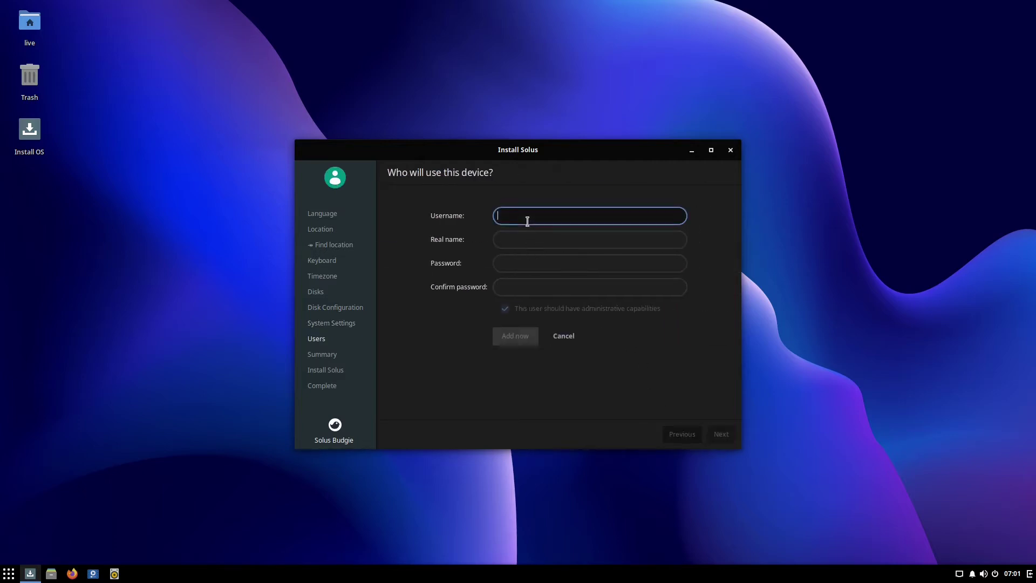
pyautogui.write('ingcakes')
pyautogui.press('Tab')
pyautogui.write('flyingcakes')
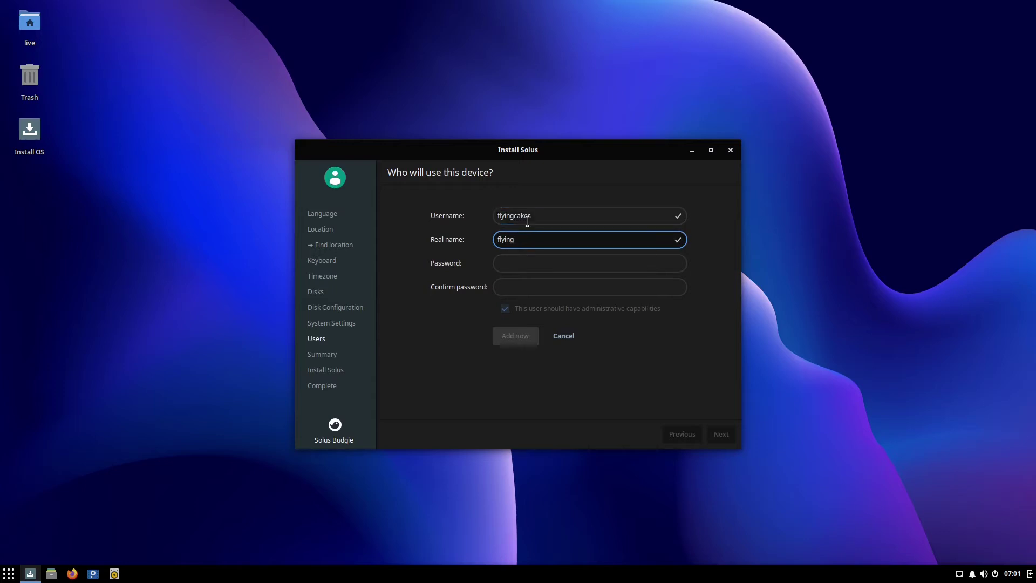
pyautogui.press('Tab')
pyautogui.write('********')
pyautogui.press('Tab')
pyautogui.write('********')
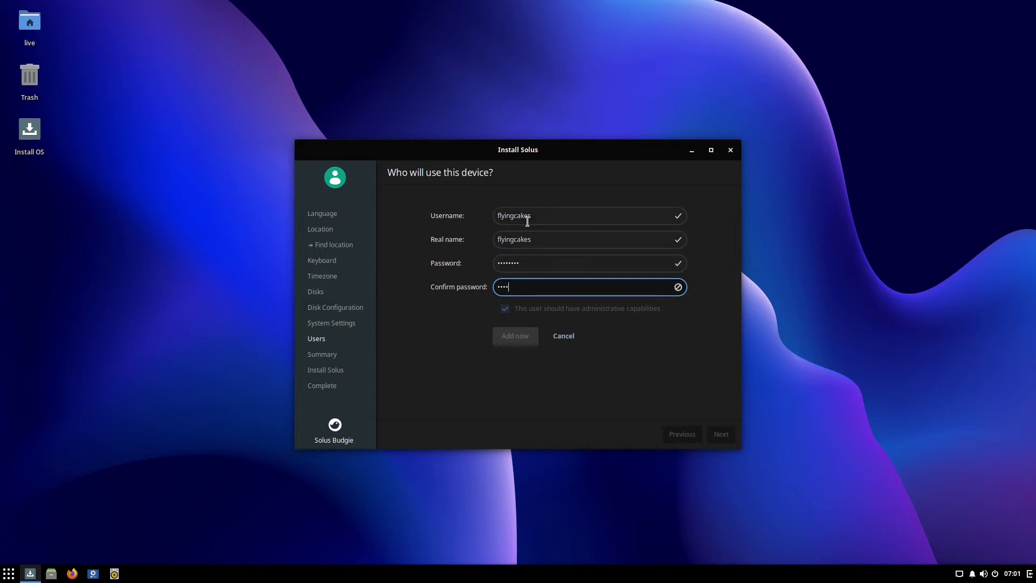
pyautogui.click(527, 348)
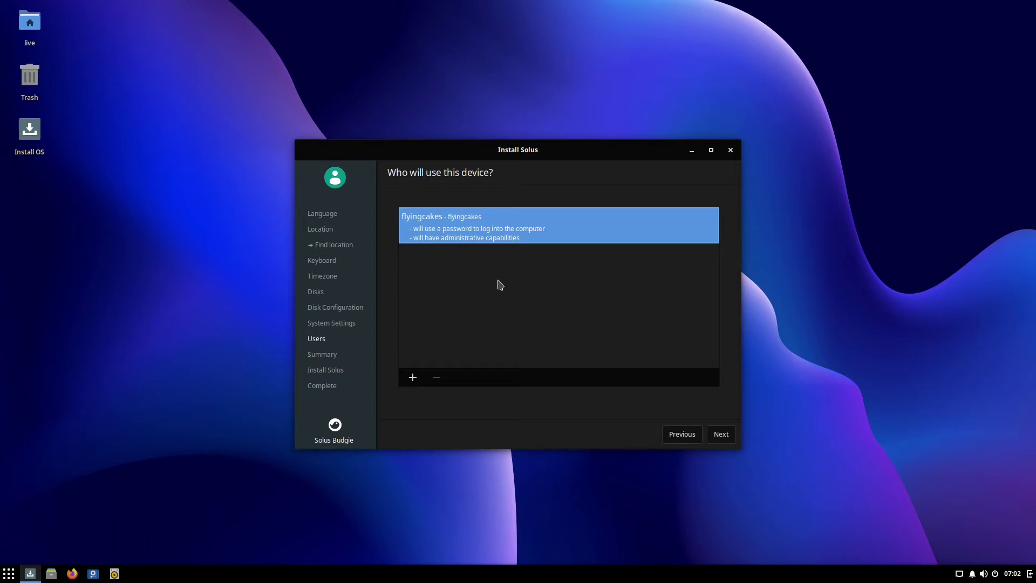
# Open a second user form, cancel it, and continue to the installation summary.
pyautogui.click(413, 377)
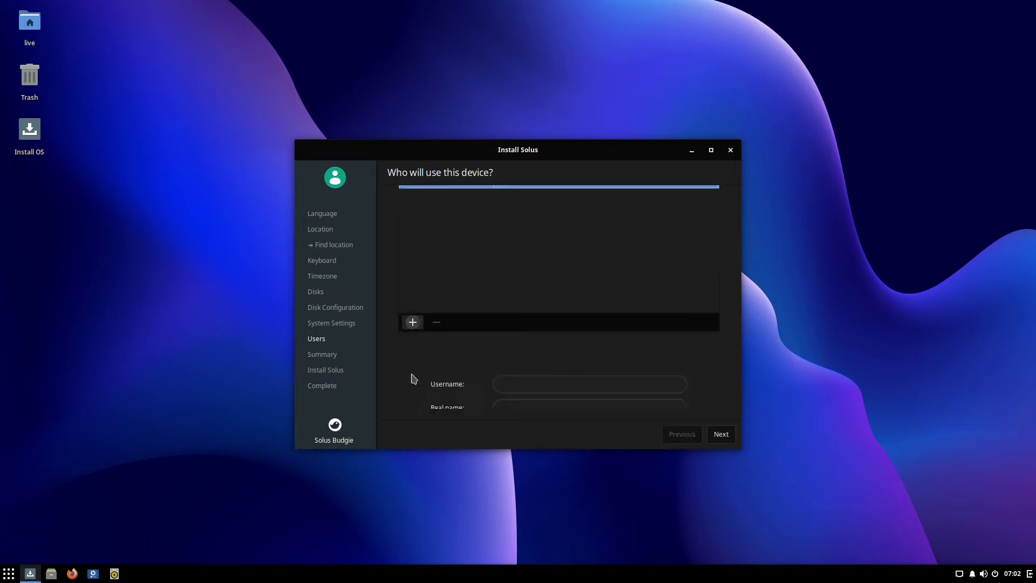
pyautogui.click(507, 312)
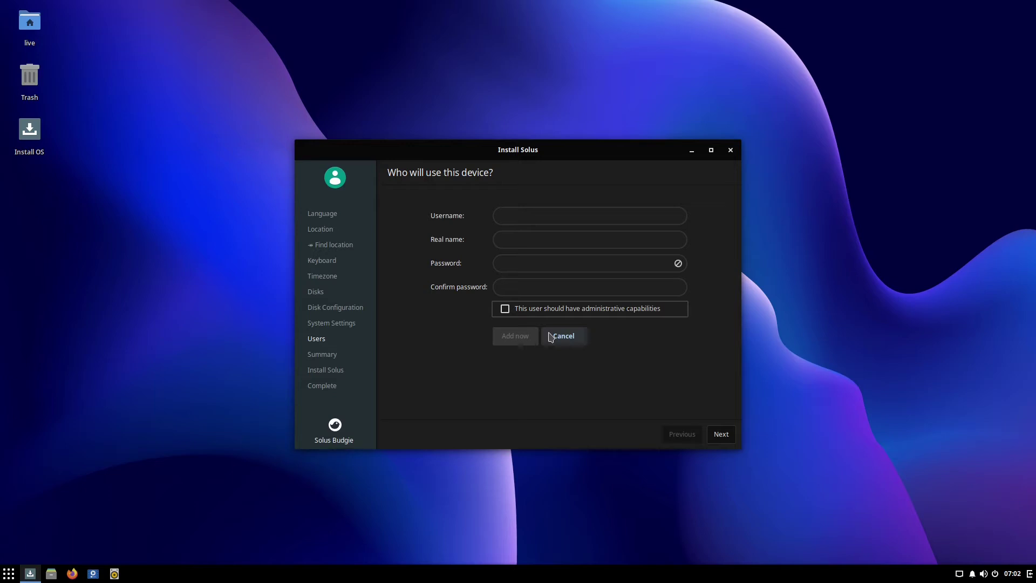
pyautogui.click(551, 337)
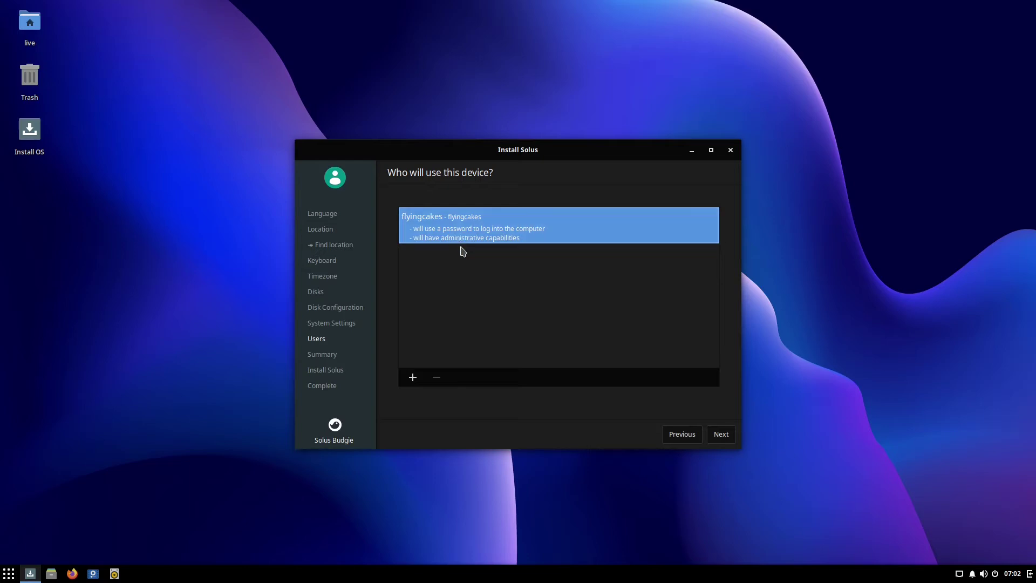
pyautogui.click(713, 437)
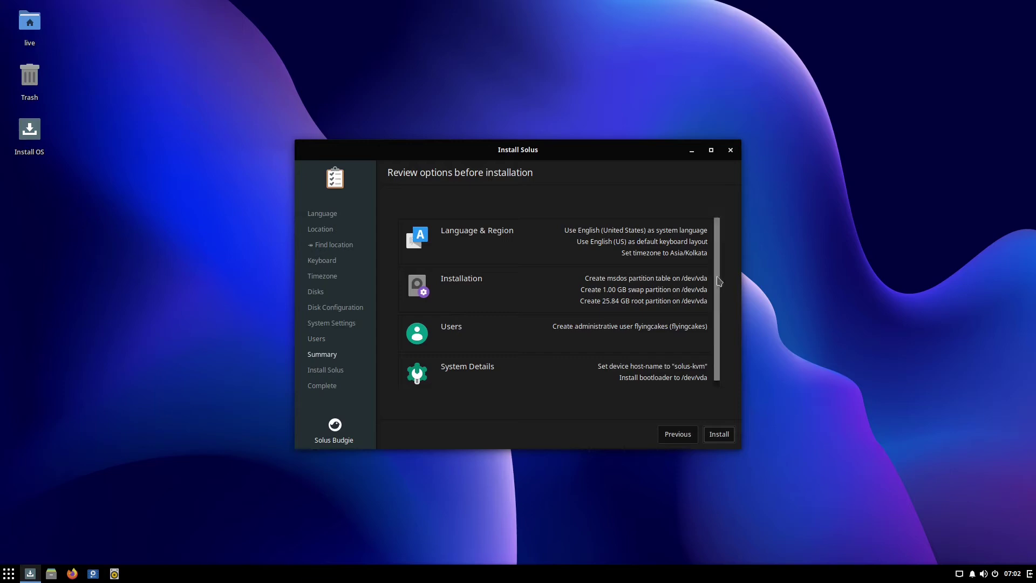
# Review the summary and start the install, bringing up the data-loss confirmation.
pyautogui.scroll(-1, 720, 282)
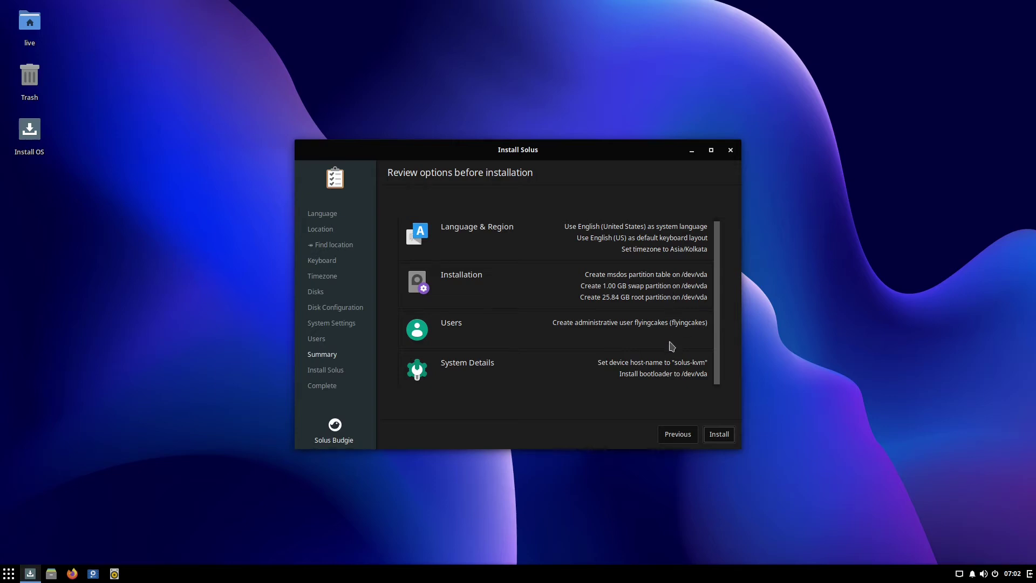
pyautogui.click(718, 435)
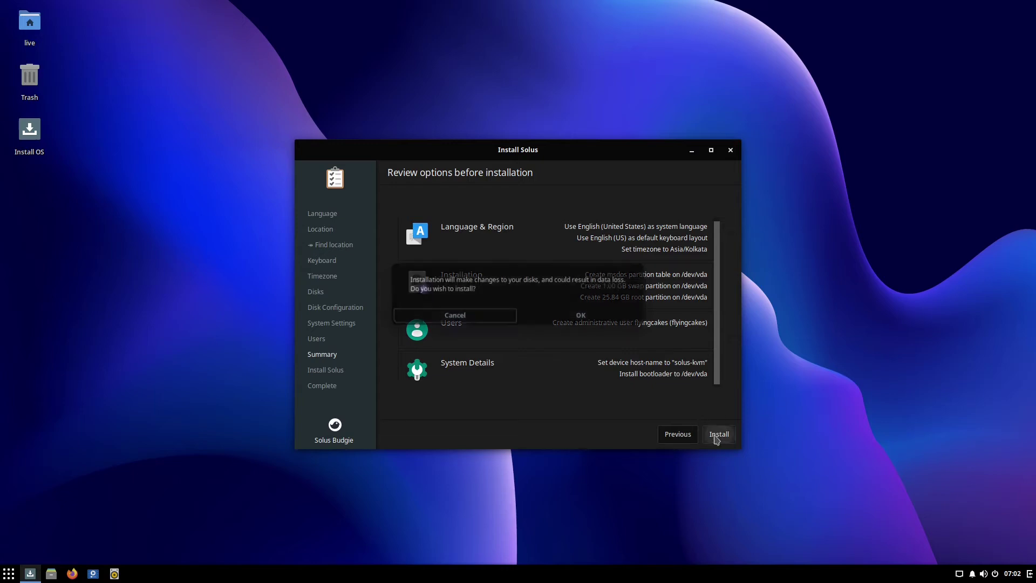
# Confirm the install despite the data-loss warning and restart once it completes.
pyautogui.click(610, 319)
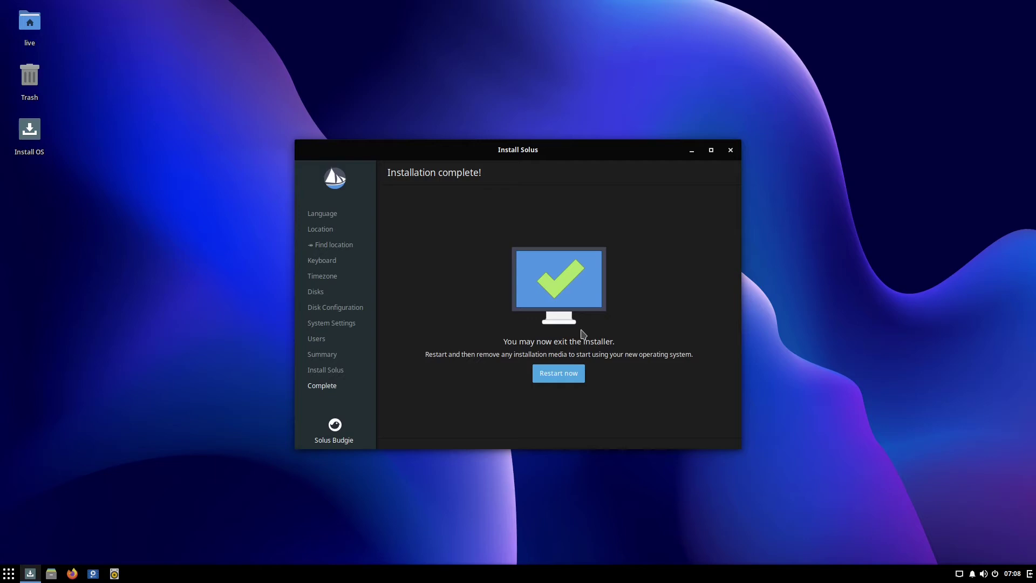
pyautogui.click(560, 380)
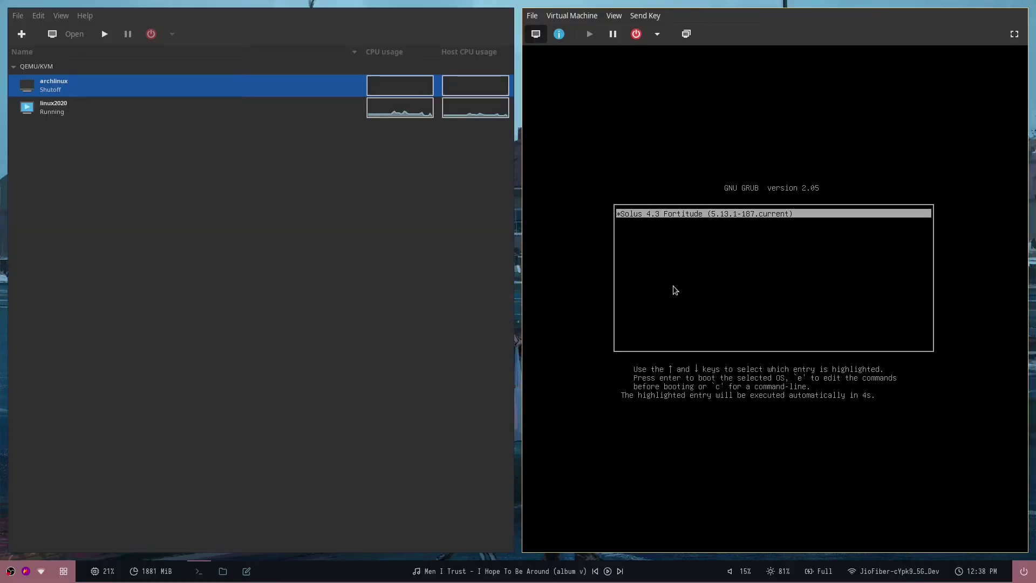
# Boot Solus 4.3 from GRUB, show the VM fullscreen, and log in with the user's password.
pyautogui.press('Return')
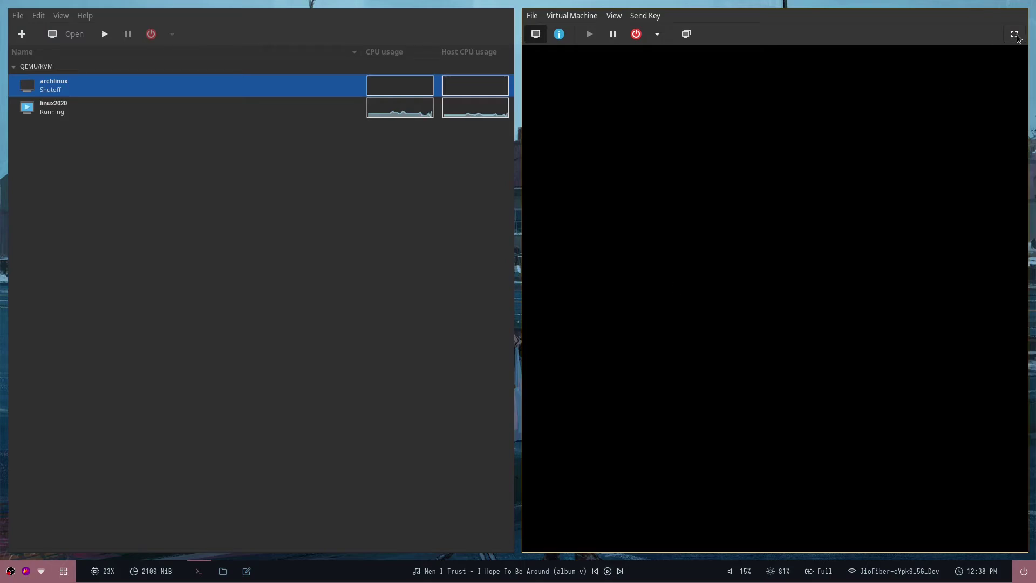
pyautogui.click(1015, 34)
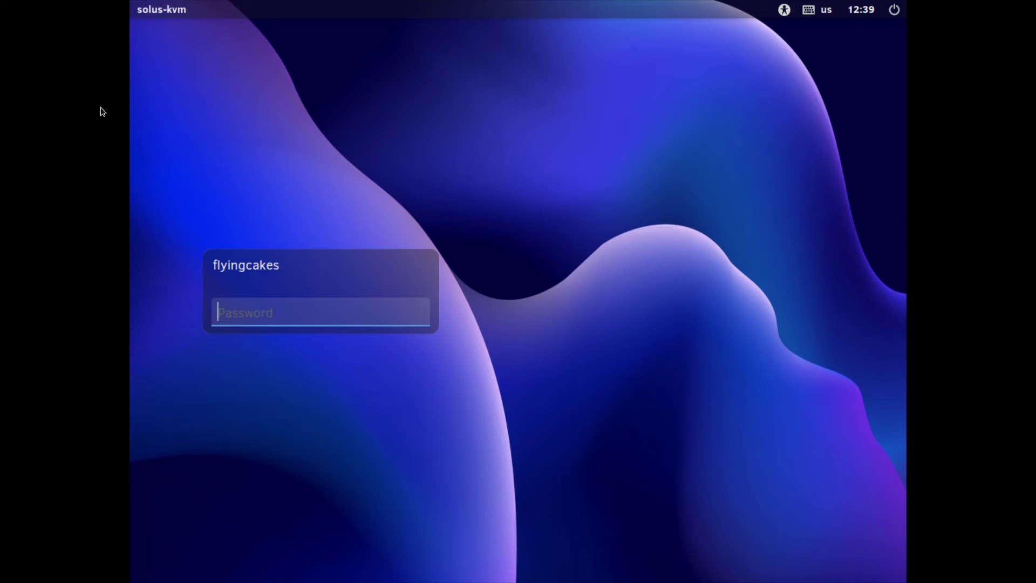
pyautogui.write('********')
pyautogui.press('Return')
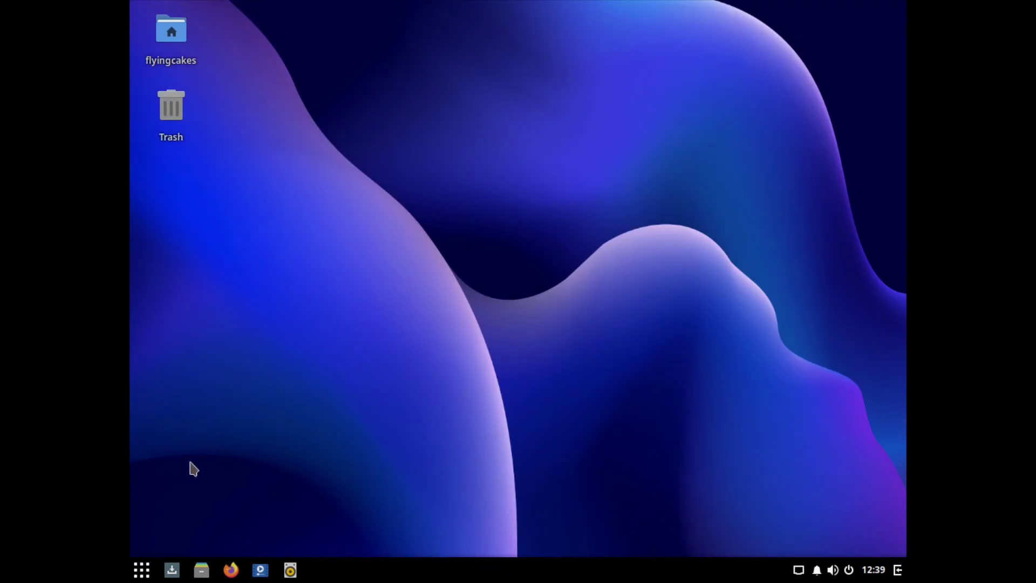
# Open Displays settings and apply the 1920 × 1080 (16:9) resolution.
pyautogui.click(136, 573)
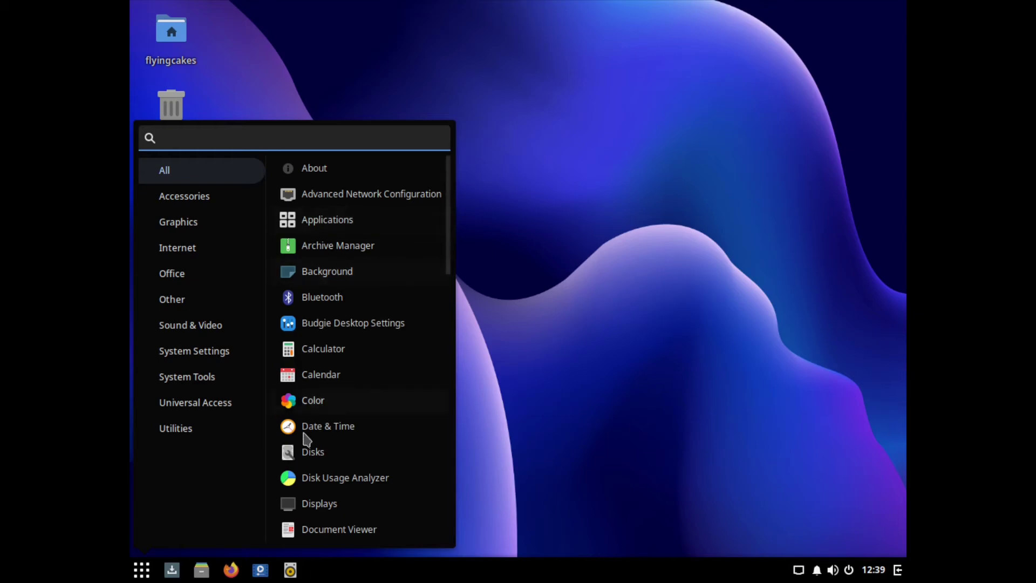
pyautogui.click(305, 505)
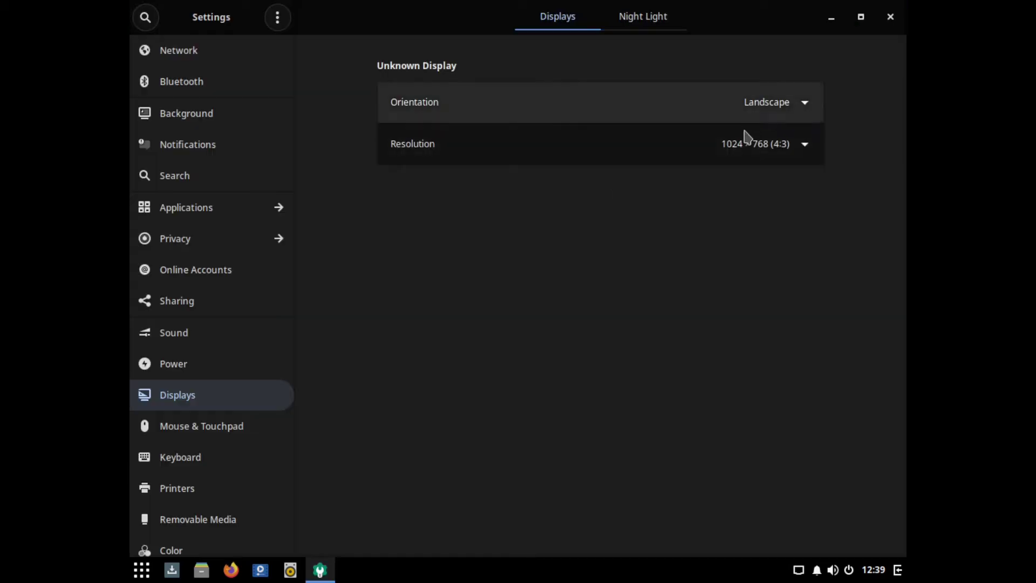
pyautogui.click(748, 139)
pyautogui.click(737, 222)
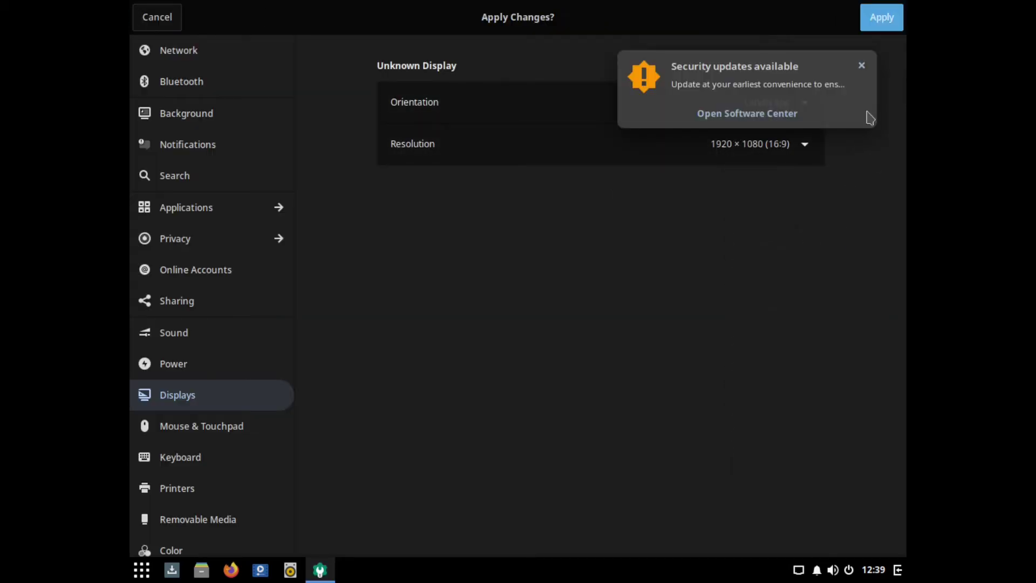
pyautogui.click(882, 17)
pyautogui.click(608, 330)
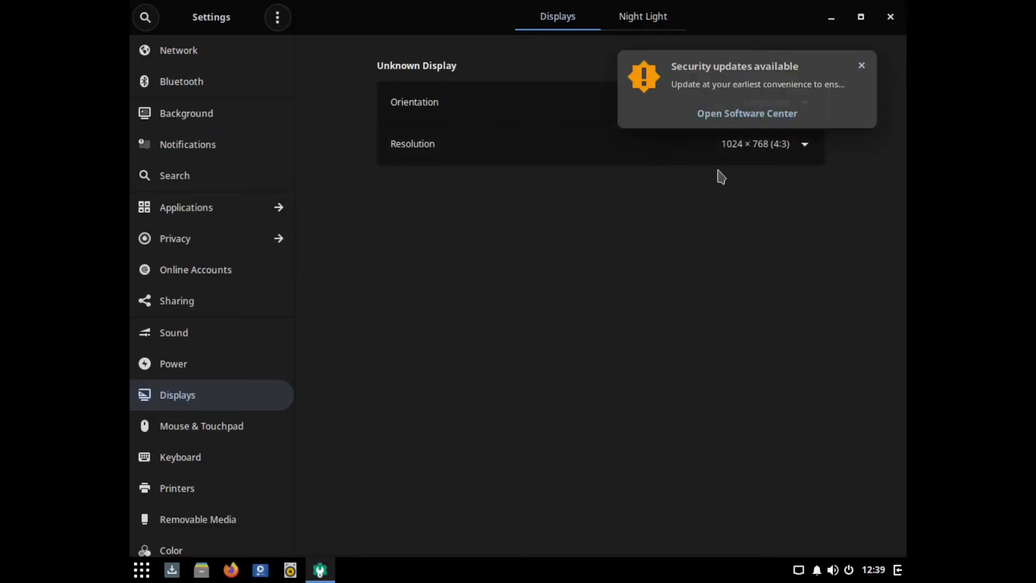
# Dismiss the updates notification, reapply 1920 × 1080 (16:9), keep it, and close Settings.
pyautogui.click(861, 65)
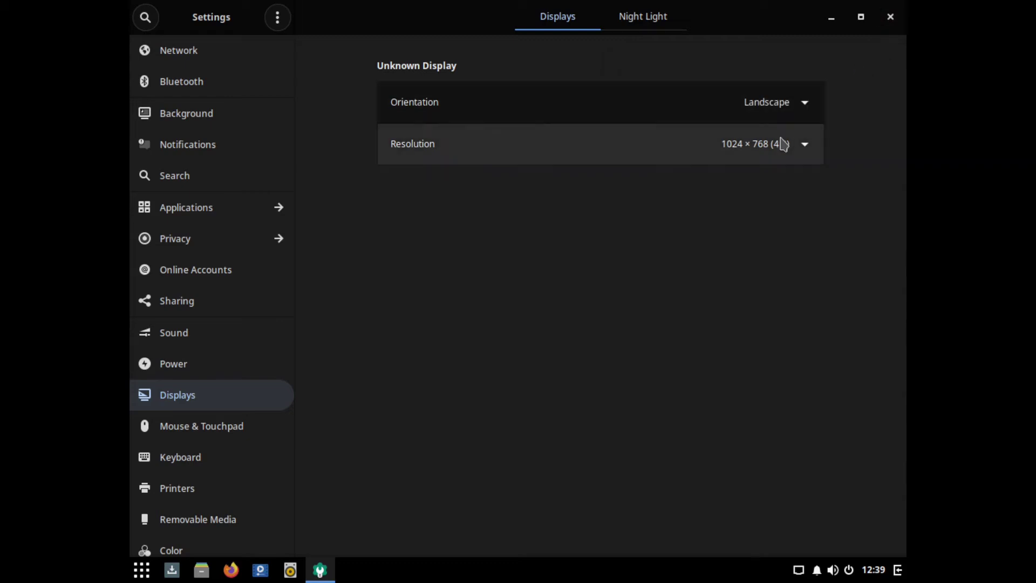
pyautogui.click(784, 144)
pyautogui.click(763, 217)
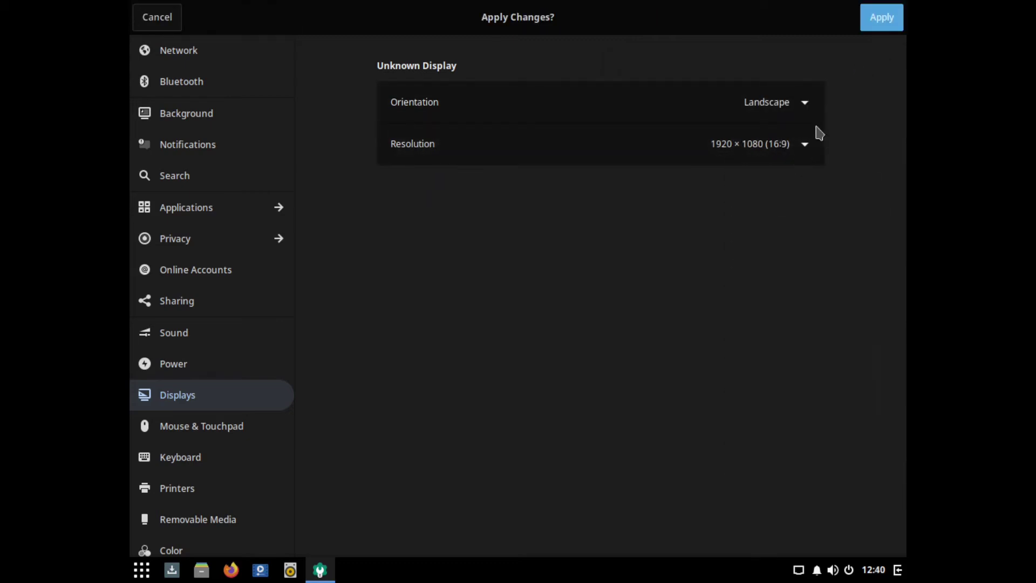
pyautogui.click(874, 16)
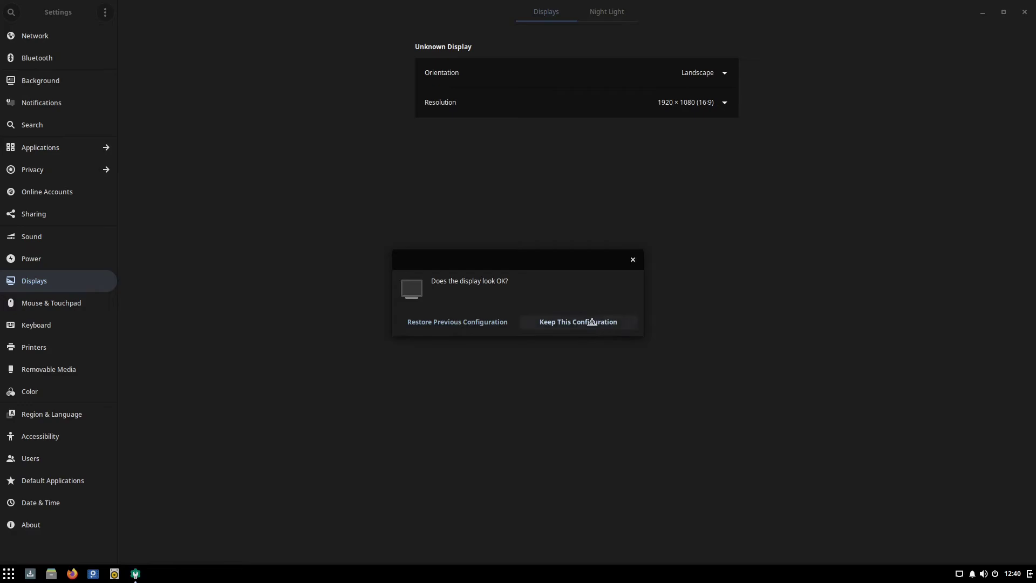
pyautogui.click(592, 323)
pyautogui.click(1024, 11)
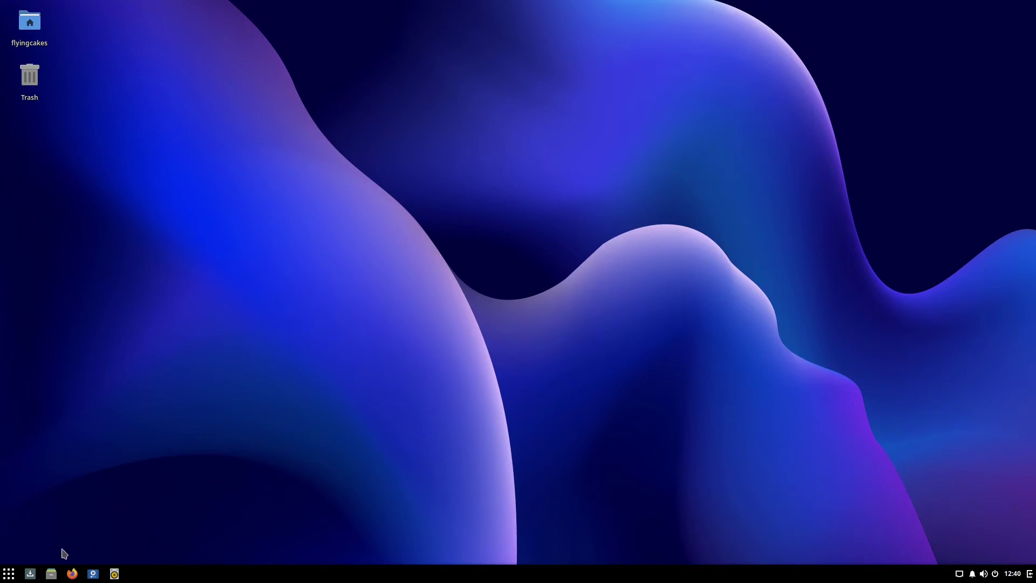
# Open the Raven side panel to view its calendar and volume applets, then close it.
pyautogui.click(4, 579)
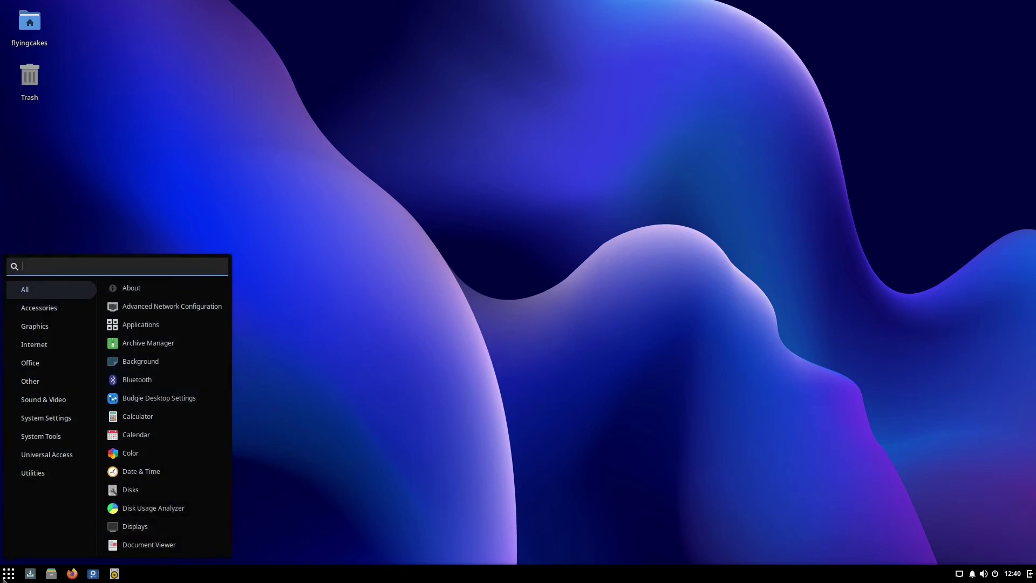
pyautogui.click(1030, 577)
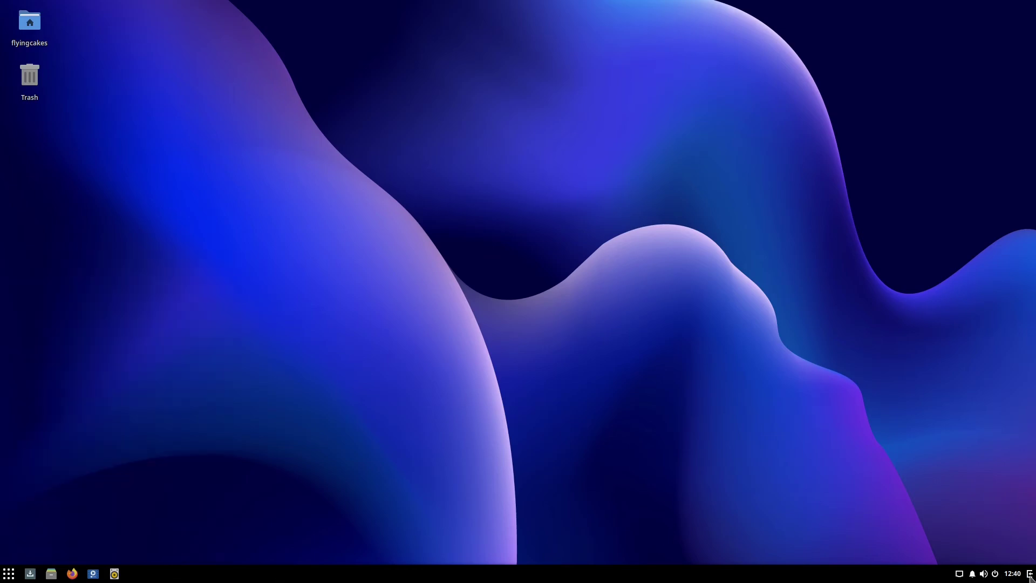
pyautogui.click(1031, 576)
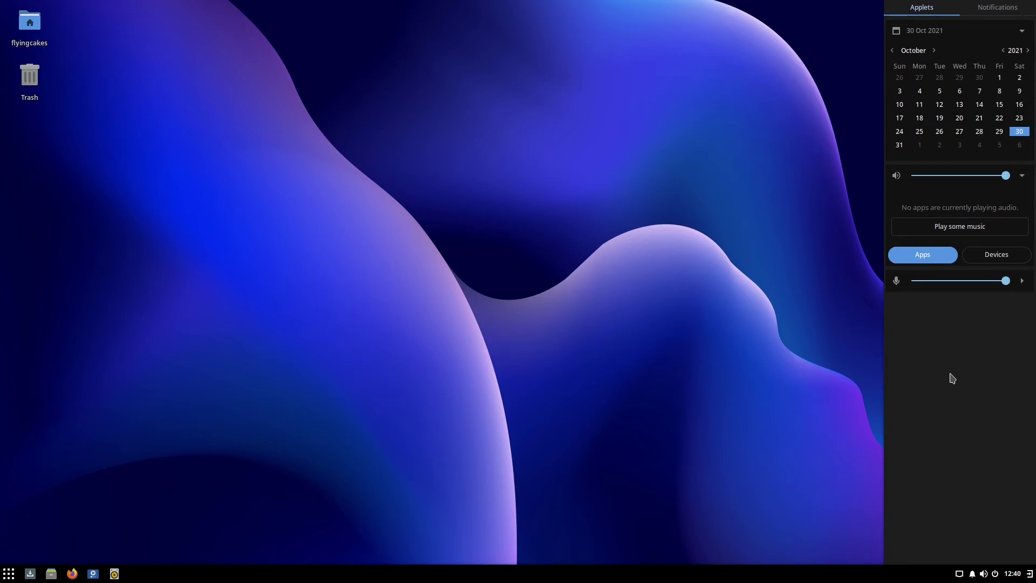
pyautogui.click(15, 536)
# Search the app menu for 'budg' and launch Budgie Desktop Settings.
pyautogui.click(8, 573)
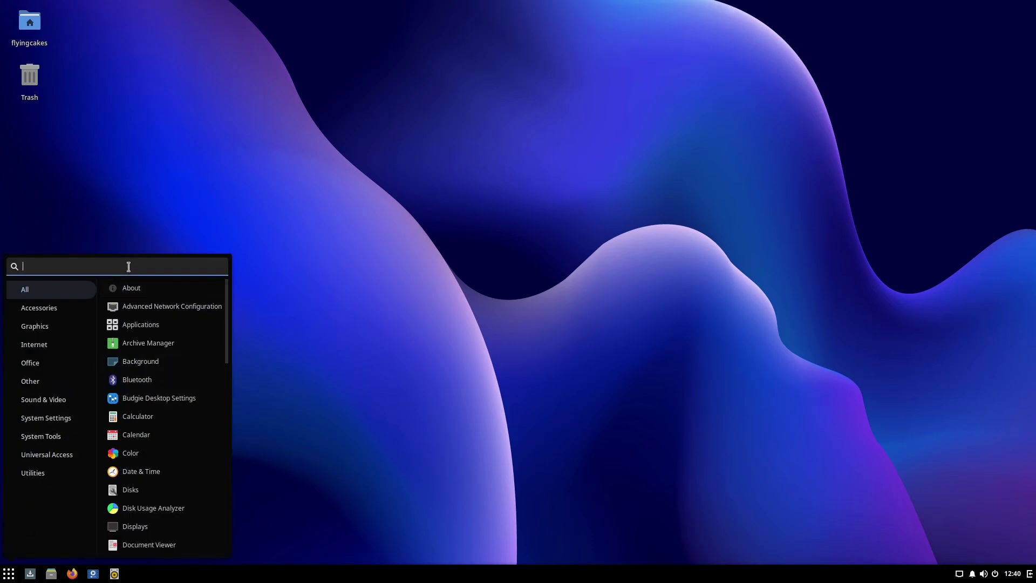
pyautogui.write('budg')
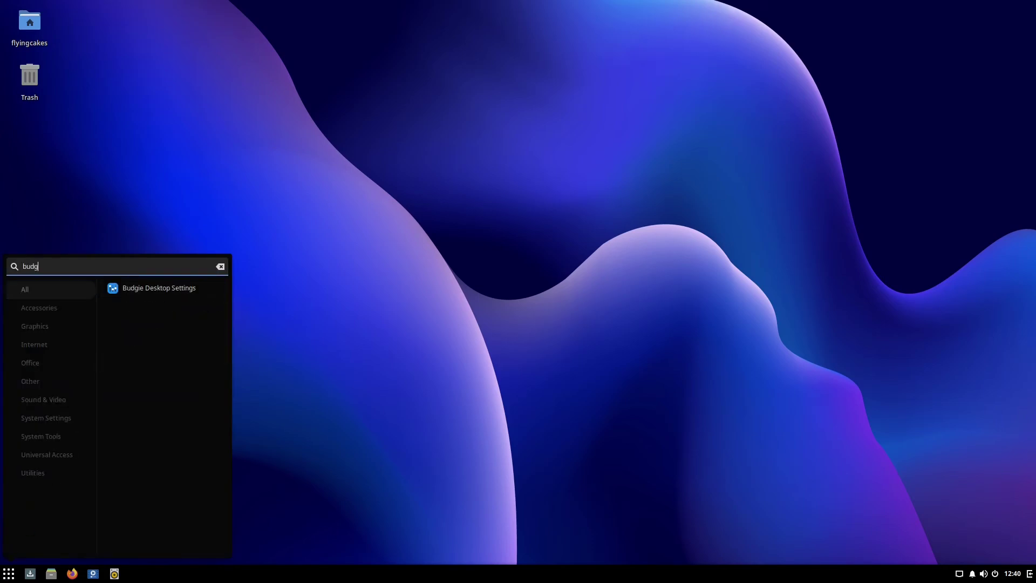
pyautogui.click(171, 290)
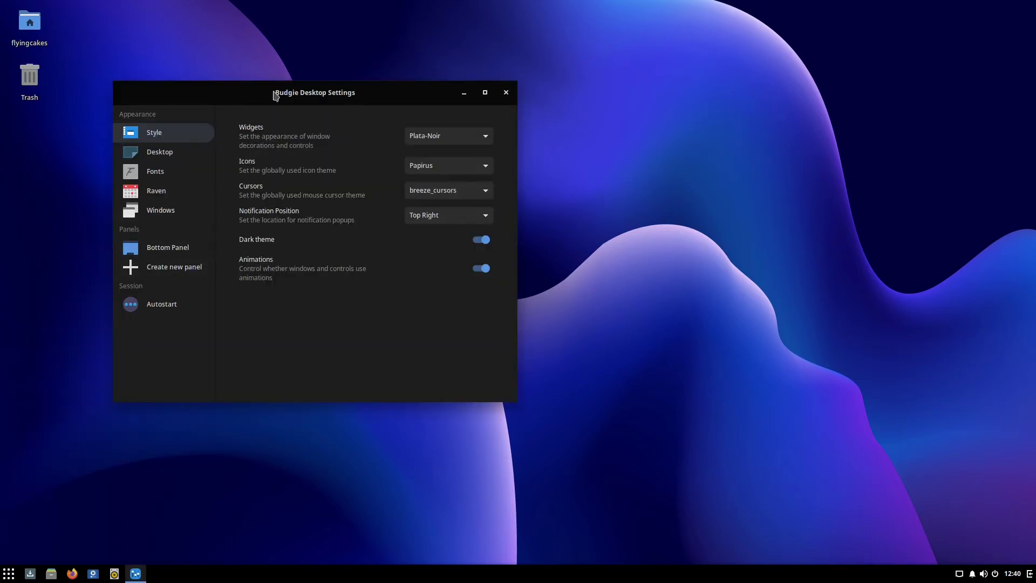
# On the maximized Raven settings page, hide the calendar widget and confirm it's gone from Raven.
pyautogui.click(190, 198)
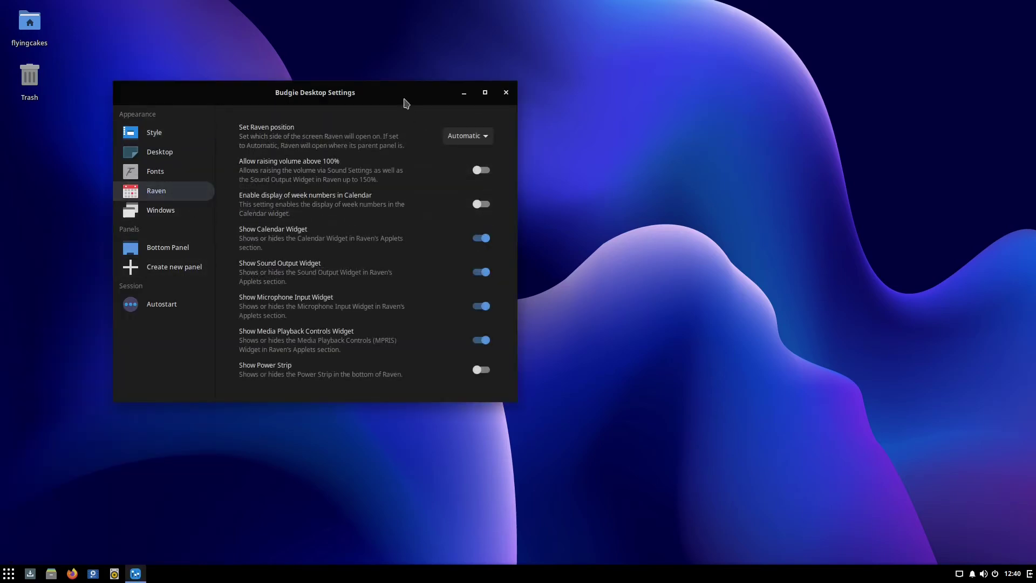
pyautogui.doubleClick(407, 103)
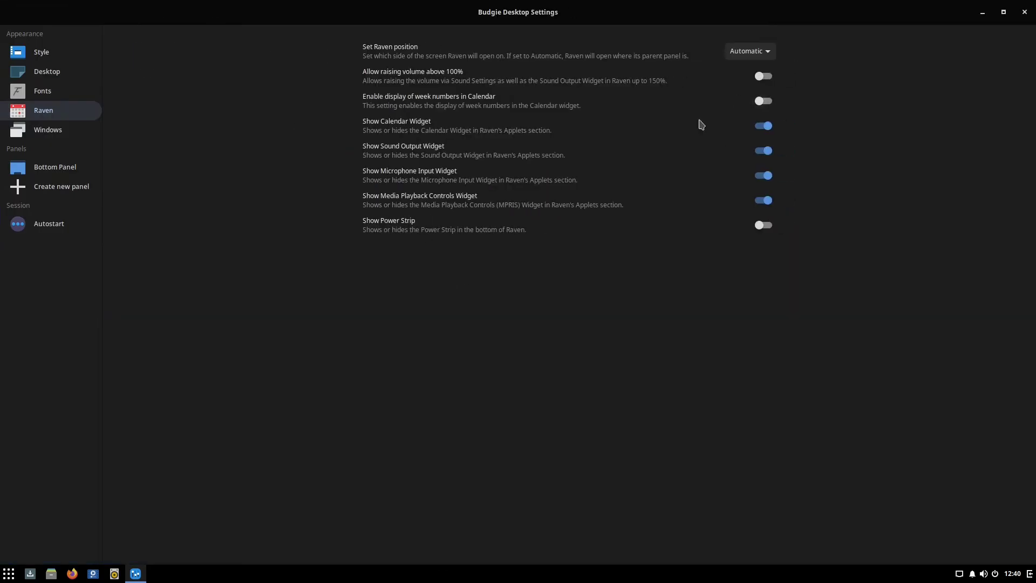
pyautogui.click(765, 126)
pyautogui.press('super+a')
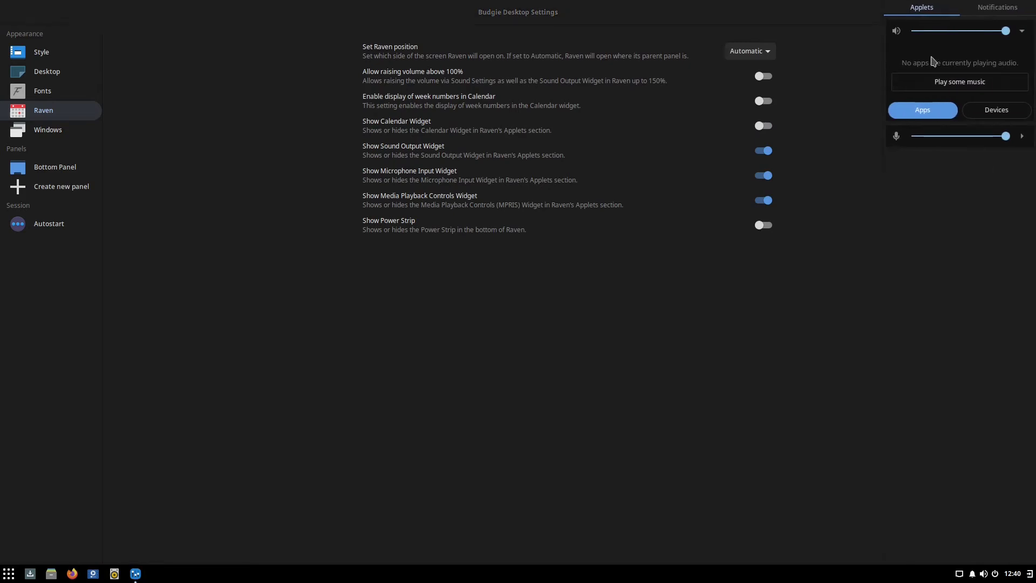
pyautogui.click(762, 131)
# Re-enable the calendar widget, confirm it's back in Raven, and go to Style.
pyautogui.click(763, 131)
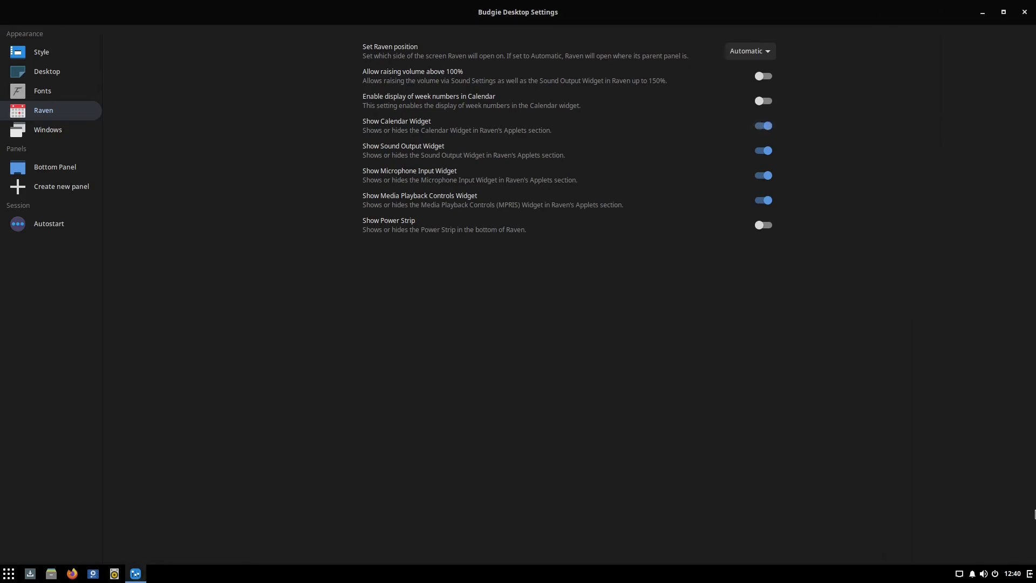
pyautogui.press('super+a')
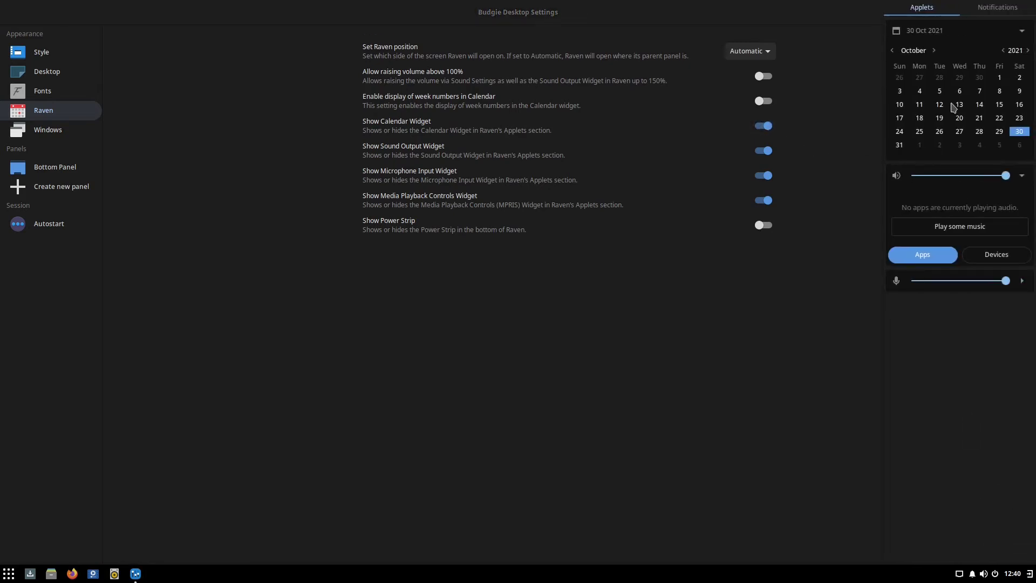
pyautogui.click(707, 306)
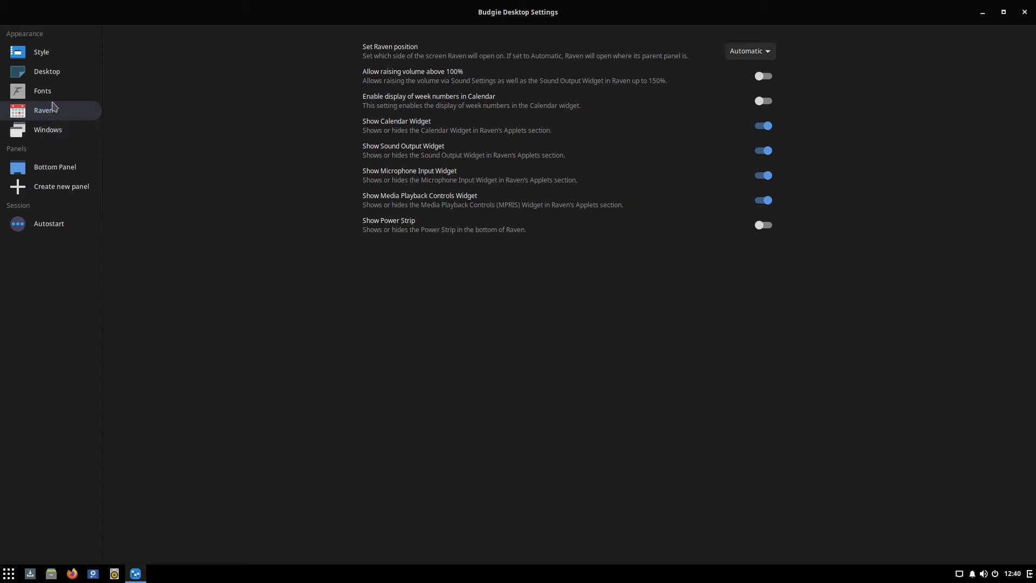
pyautogui.click(54, 57)
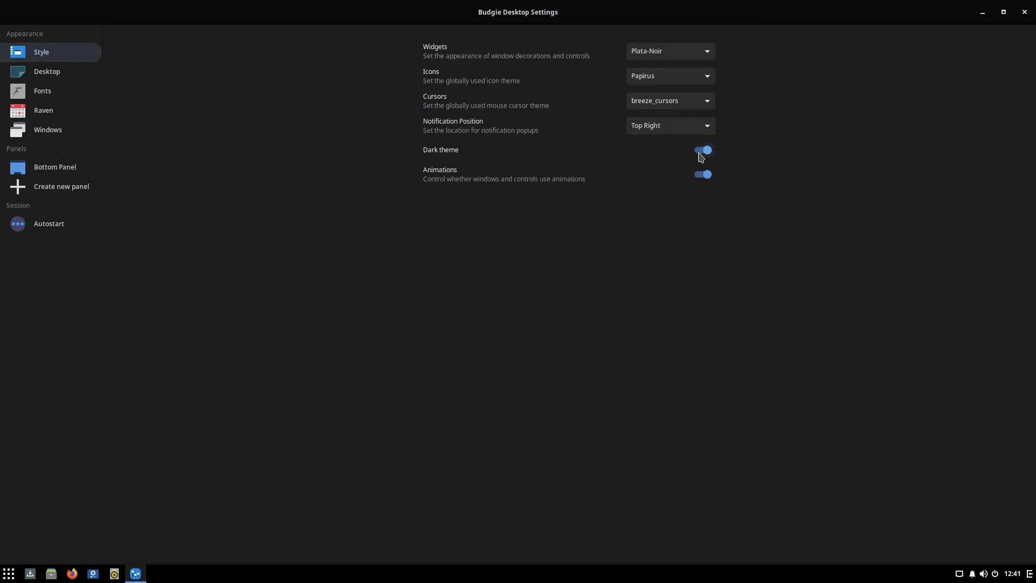
# Toggle the dark theme off and on several times, leaving it on.
pyautogui.click(702, 151)
pyautogui.click(702, 151)
pyautogui.click(702, 151)
pyautogui.click(710, 157)
pyautogui.click(710, 157)
pyautogui.click(710, 157)
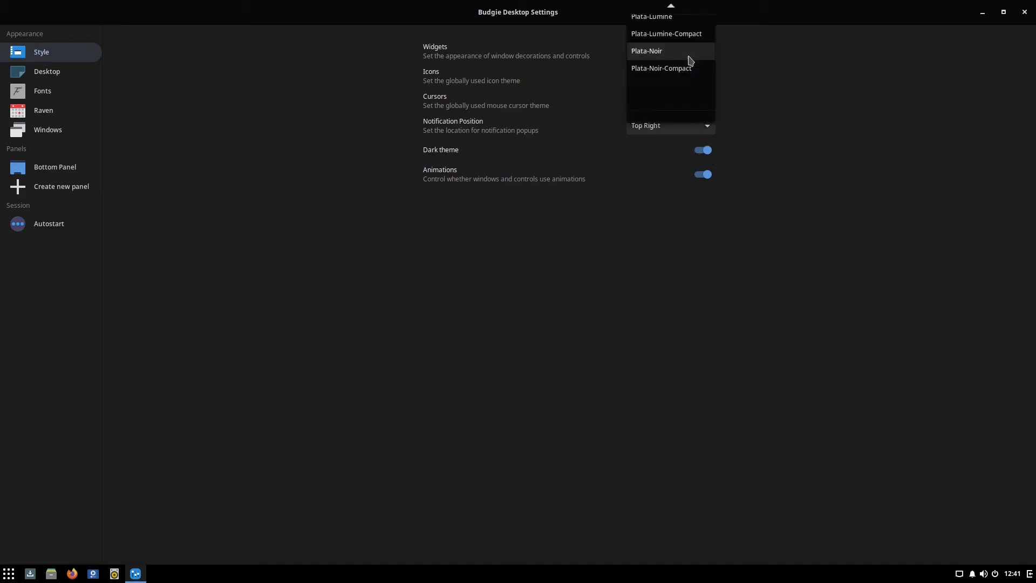
# Switch the widget theme to Plata-Lumine, restore the window size, and keep dark theme on.
pyautogui.click(690, 59)
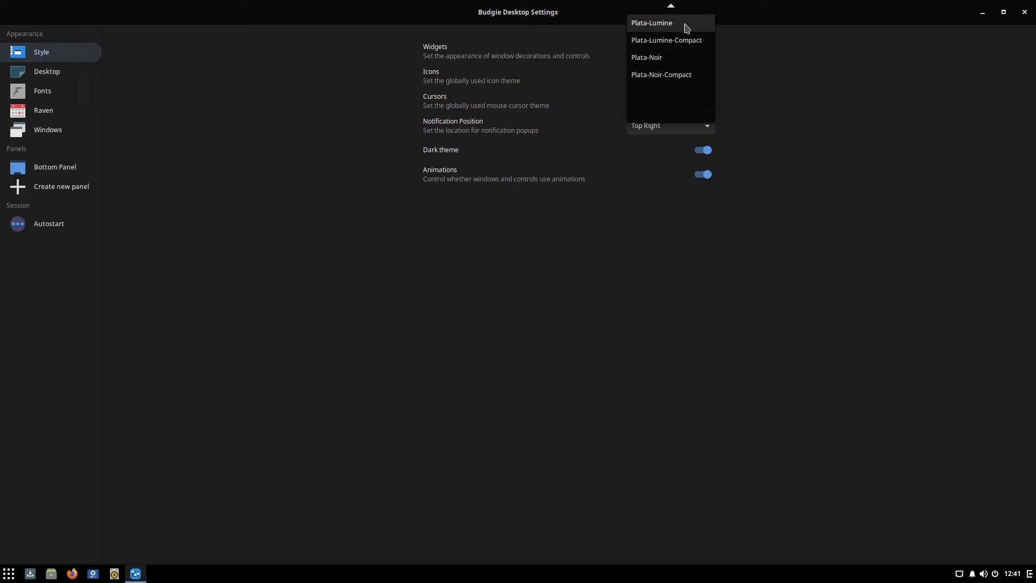
pyautogui.click(684, 28)
pyautogui.moveTo(673, 16); pyautogui.dragTo(664, 48)
pyautogui.click(760, 203)
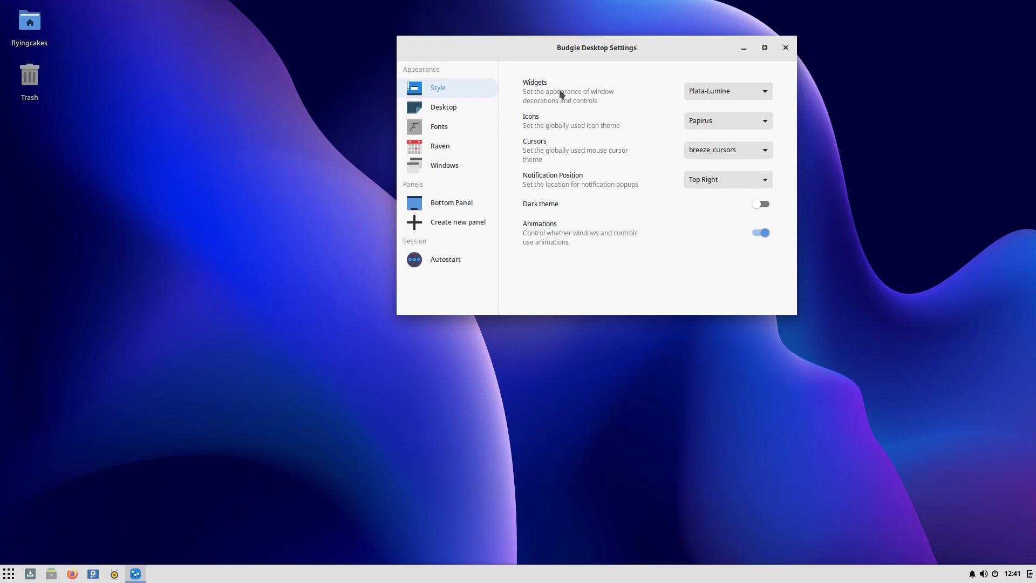
pyautogui.click(764, 205)
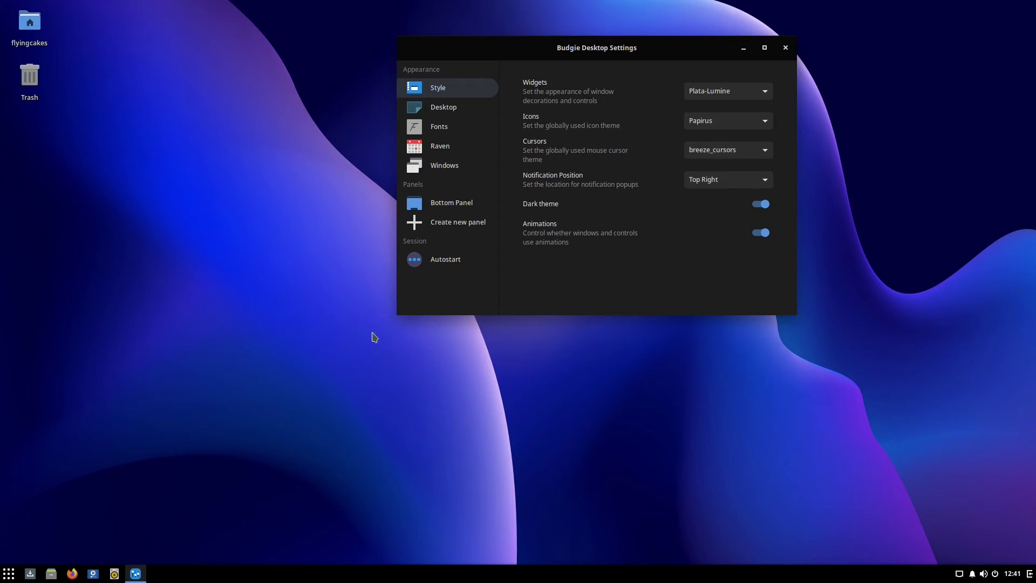
# Open Software Center, then set the Budgie widget theme to Plata-Noir.
pyautogui.click(30, 574)
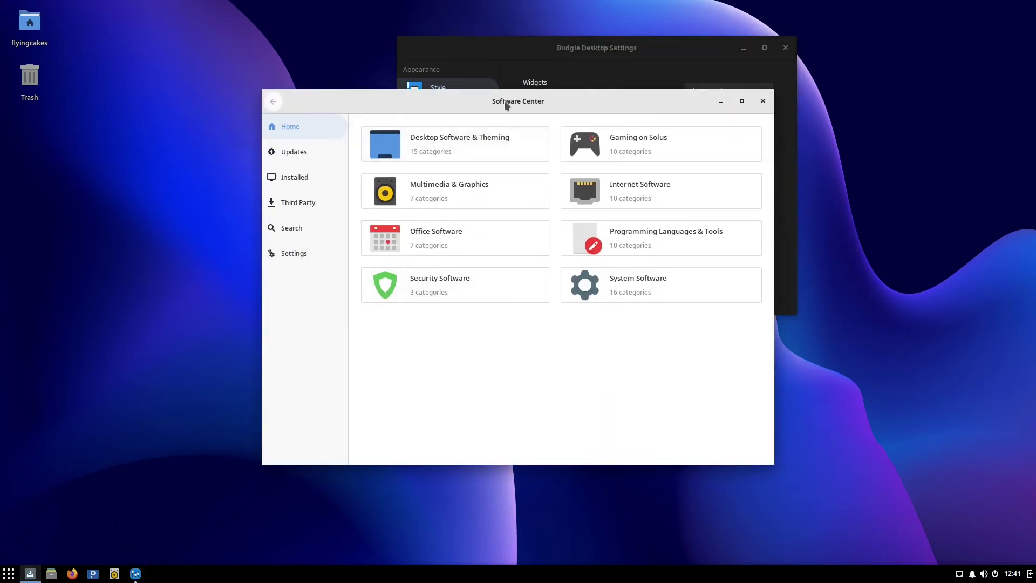
pyautogui.moveTo(507, 105); pyautogui.dragTo(342, 146)
pyautogui.click(664, 47)
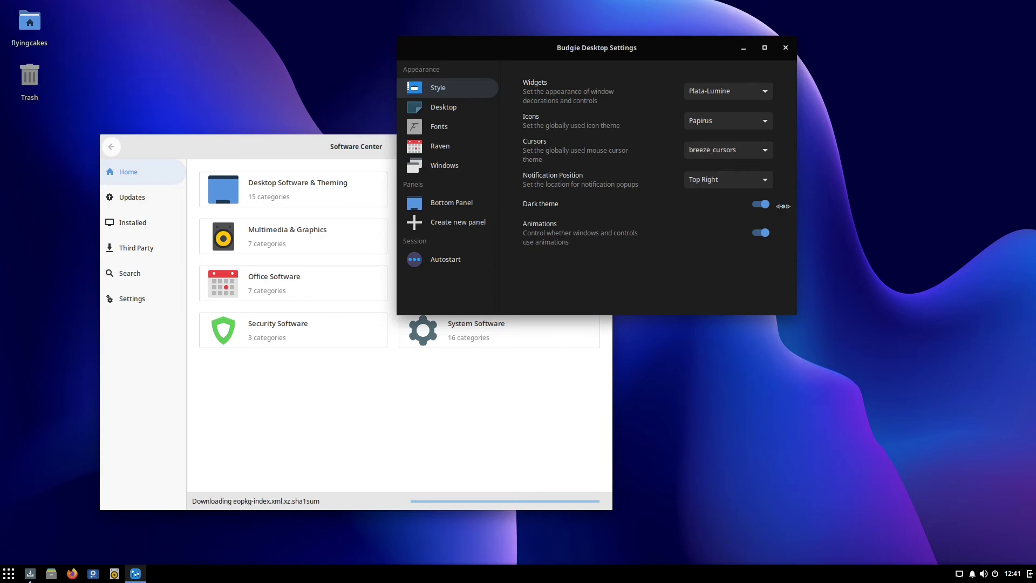
pyautogui.click(744, 92)
pyautogui.click(721, 118)
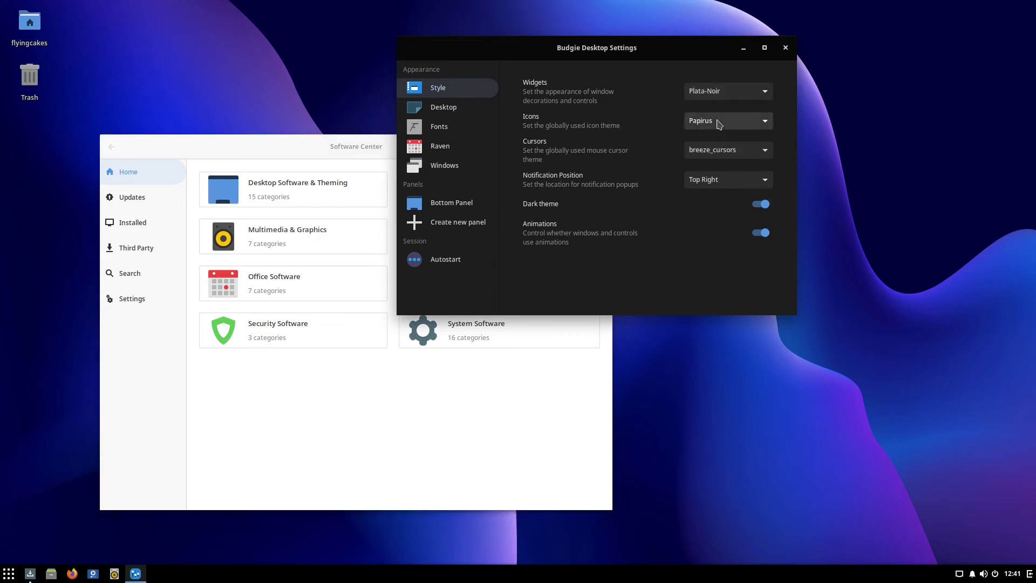
# View the empty Autostart list, close Budgie Desktop Settings, and reposition Software Center.
pyautogui.moveTo(653, 47); pyautogui.dragTo(716, 47)
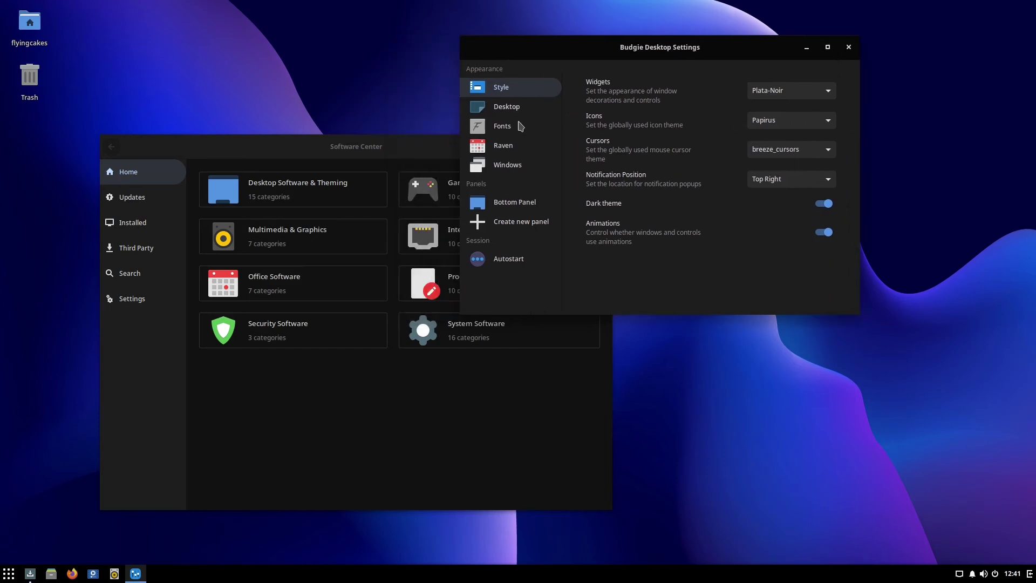
pyautogui.click(508, 262)
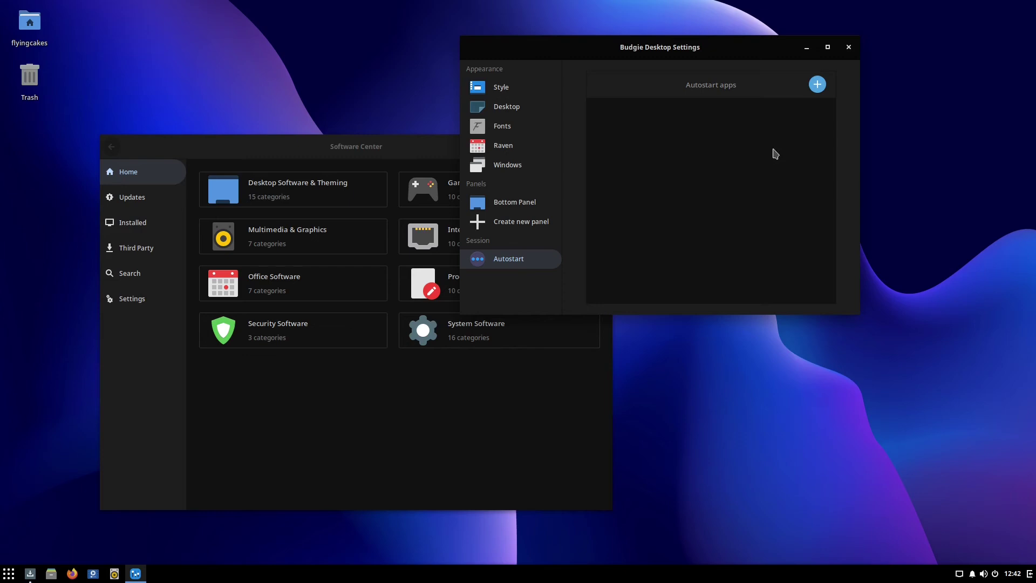
pyautogui.click(848, 48)
pyautogui.moveTo(444, 154); pyautogui.dragTo(610, 108)
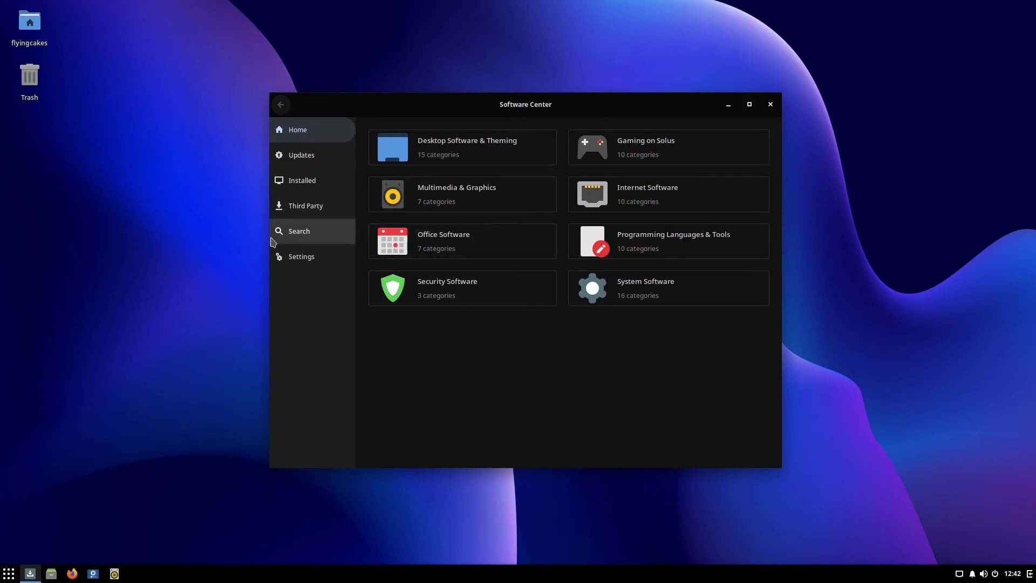
# Review the 250 pending updates, then bring up the empty Search page.
pyautogui.click(319, 162)
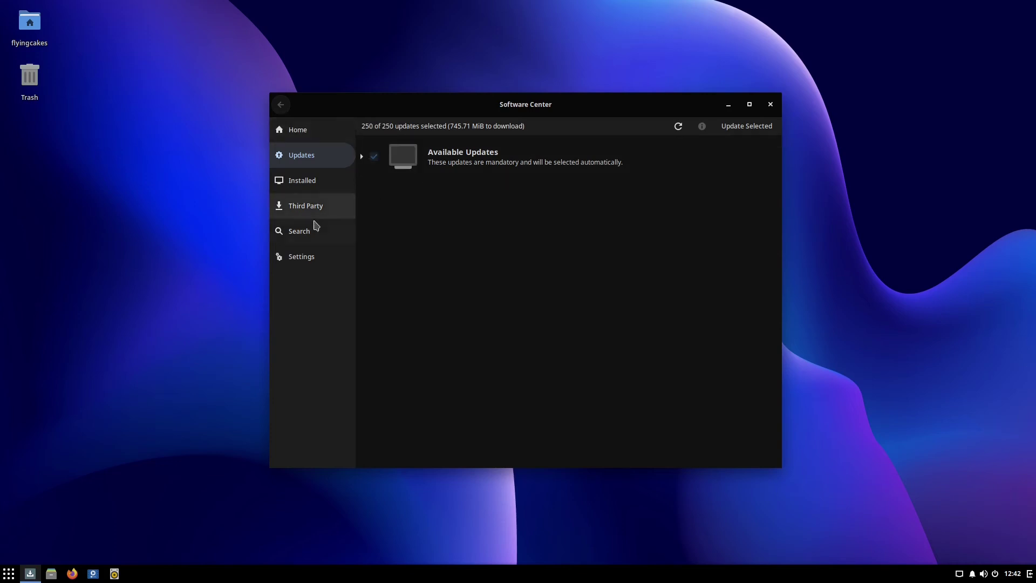
pyautogui.click(299, 231)
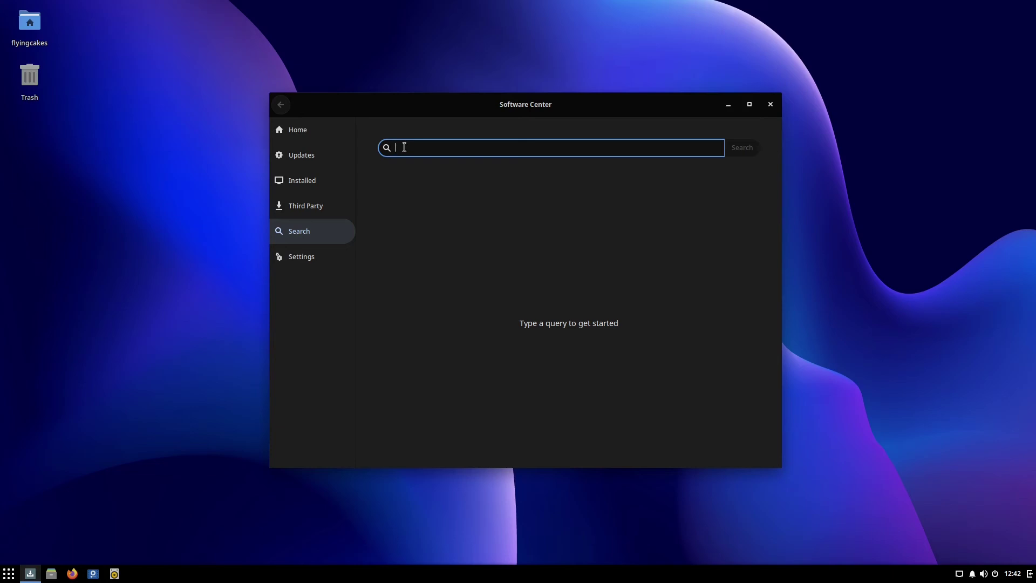
# Search for pywal, start installing it, and return to the Home categories.
pyautogui.write('pywal')
pyautogui.press('Return')
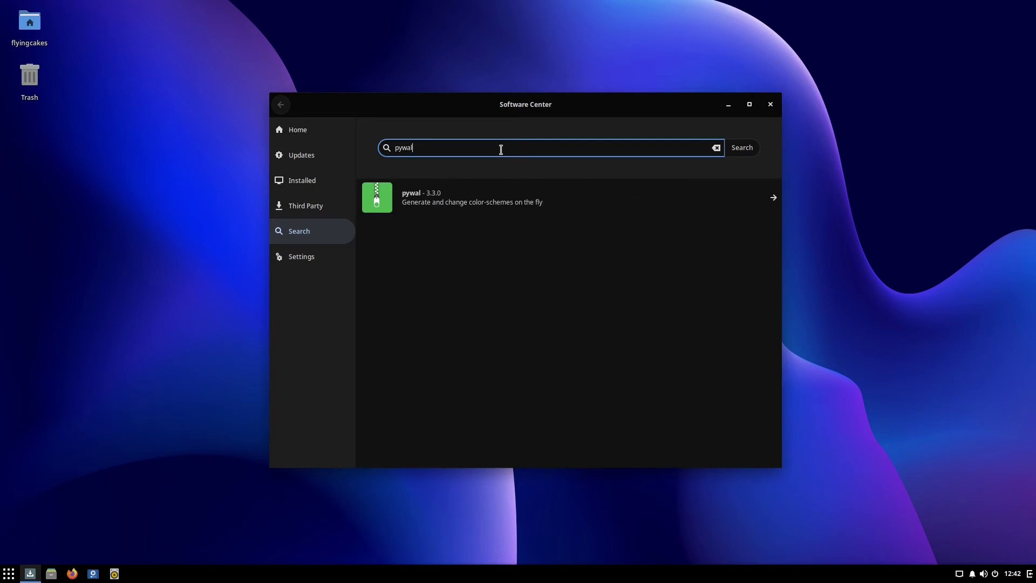
pyautogui.click(562, 205)
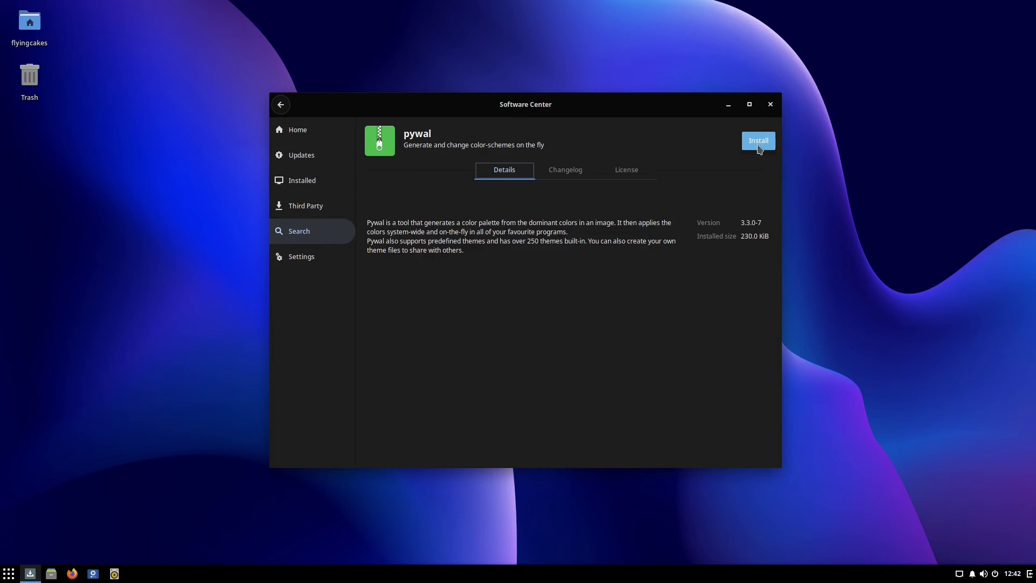
pyautogui.click(758, 142)
pyautogui.click(318, 133)
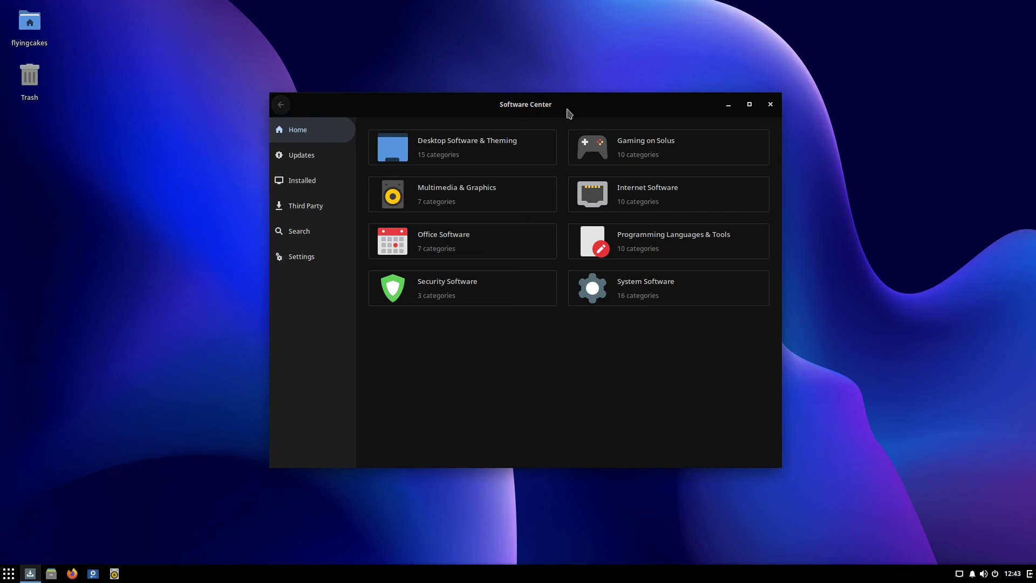
# Close Software Center and open Files to browse the Home folder's folders.
pyautogui.click(771, 105)
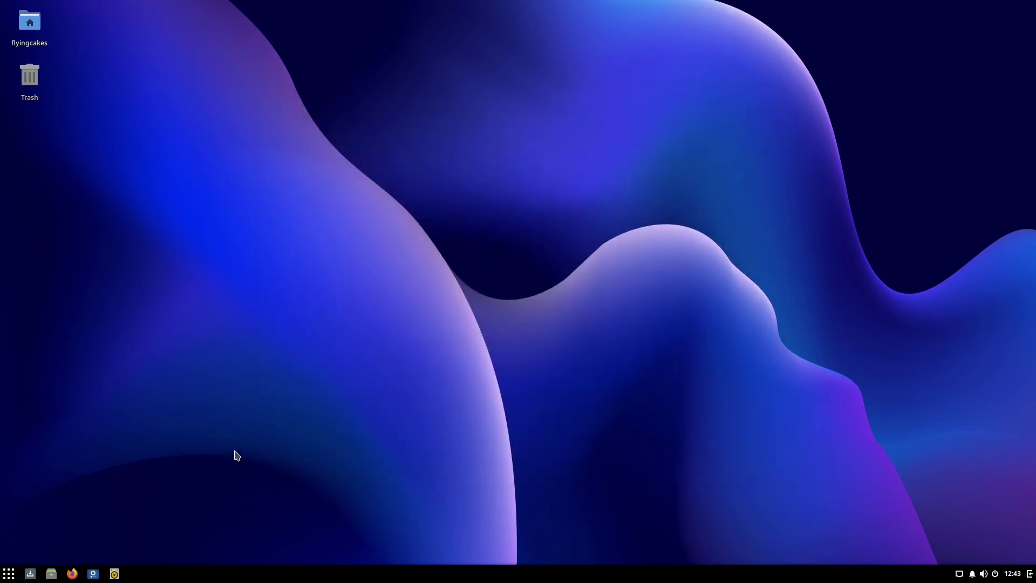
pyautogui.click(51, 575)
pyautogui.moveTo(242, 97); pyautogui.dragTo(497, 111)
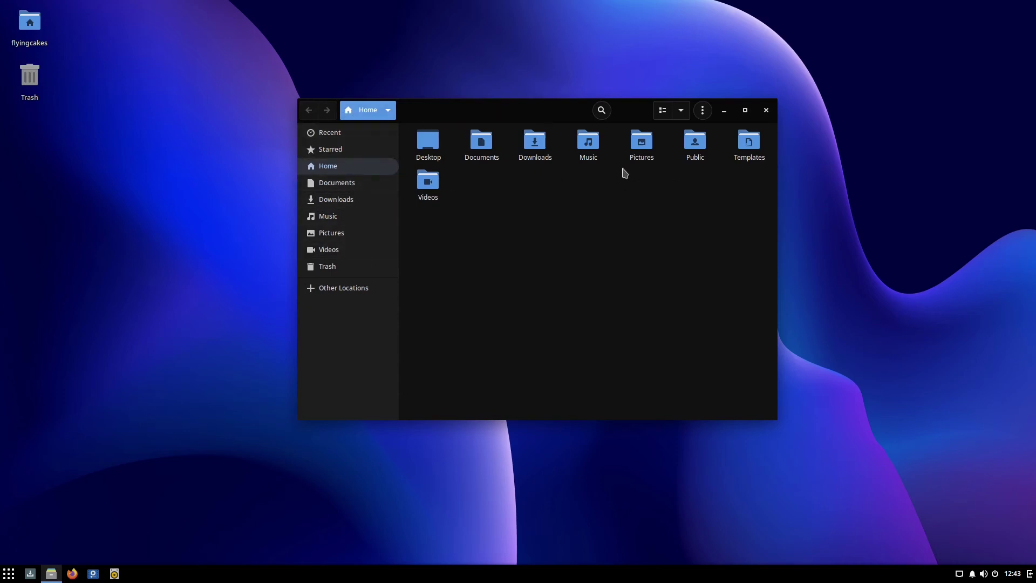
pyautogui.moveTo(460, 157); pyautogui.dragTo(756, 234)
pyautogui.press('Escape')
# Launch Terminal by searching 'term' in the app menu.
pyautogui.click(9, 575)
pyautogui.write('term')
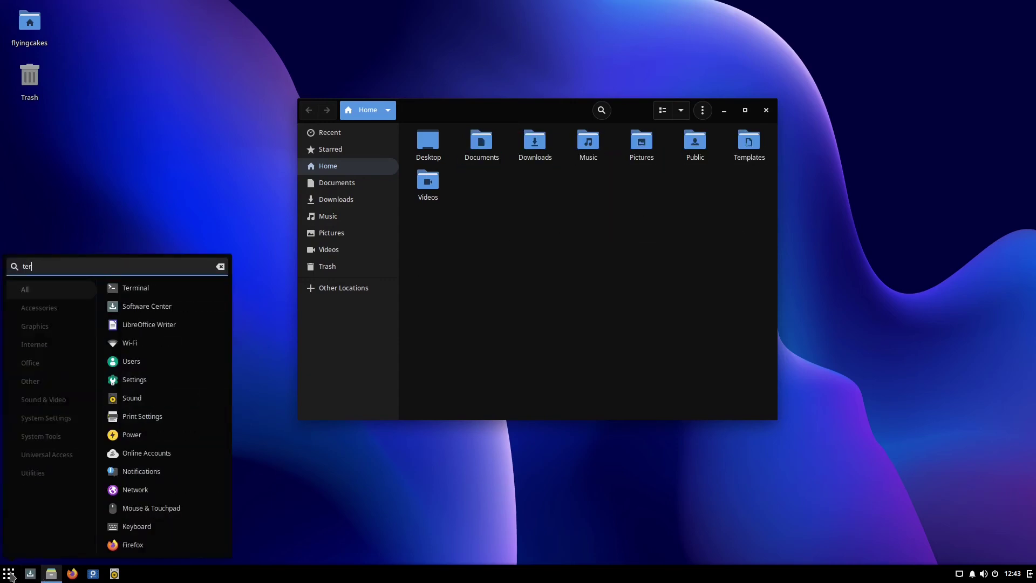
pyautogui.click(158, 292)
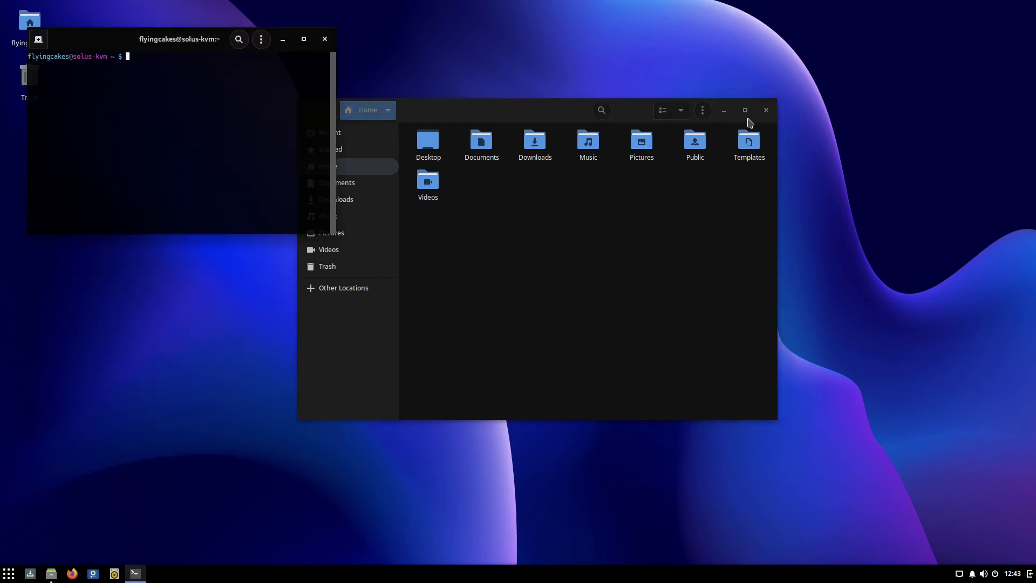
# Close Files, maximize Terminal with larger text, and run top, then quit it.
pyautogui.click(766, 110)
pyautogui.doubleClick(216, 39)
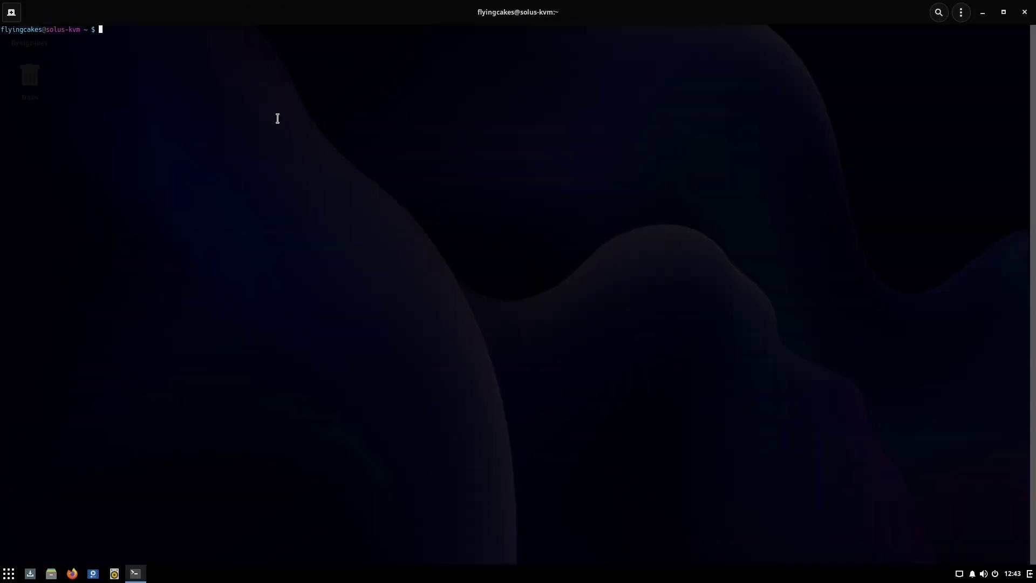
pyautogui.hotkey('ctrl', '+')
pyautogui.hotkey('ctrl', '+')
pyautogui.hotkey('ctrl', '+')
pyautogui.hotkey('ctrl', '+')
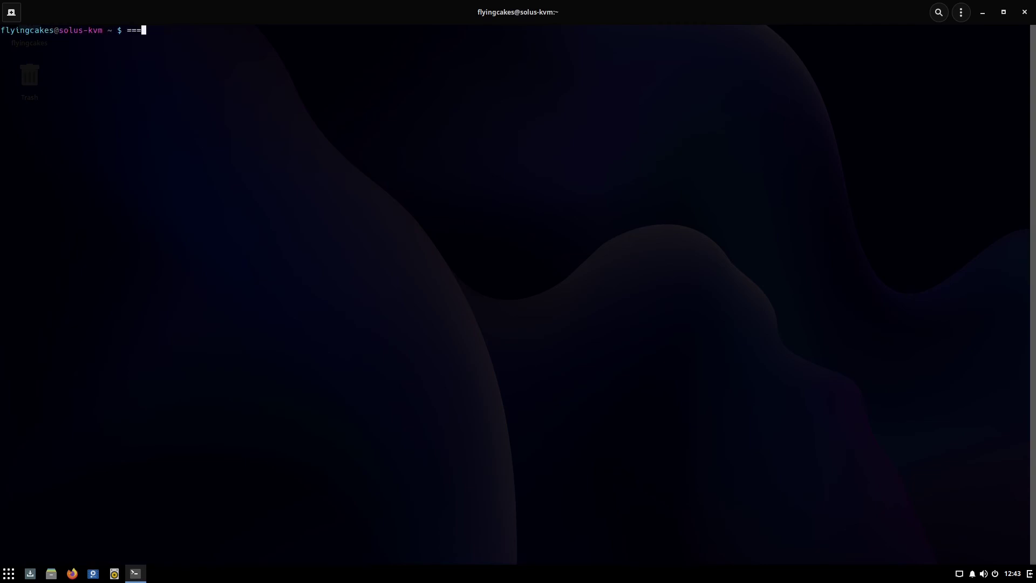
pyautogui.press('BackSpace')
pyautogui.press('BackSpace')
pyautogui.press('BackSpace')
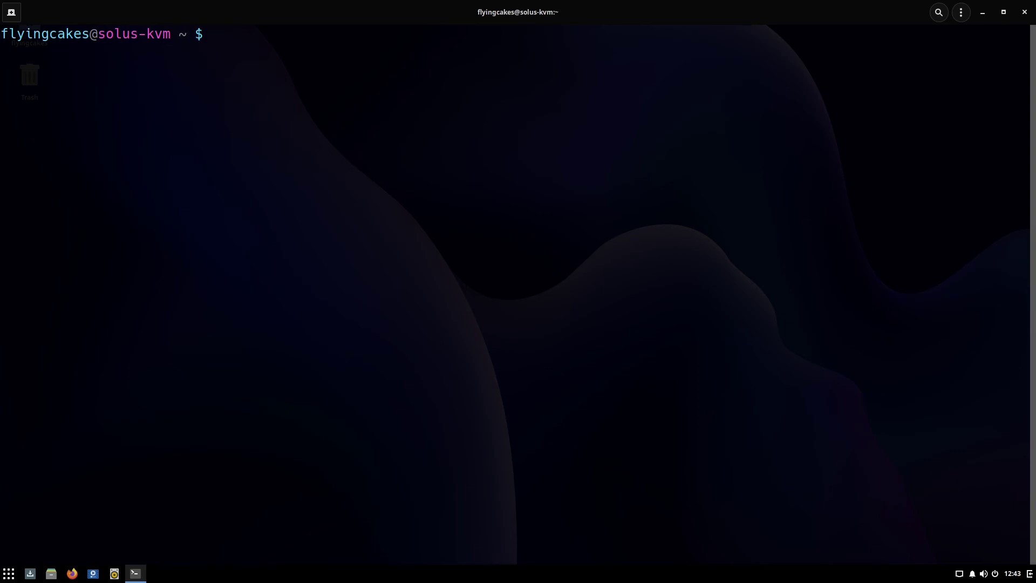
pyautogui.write('to')
pyautogui.press('Return')
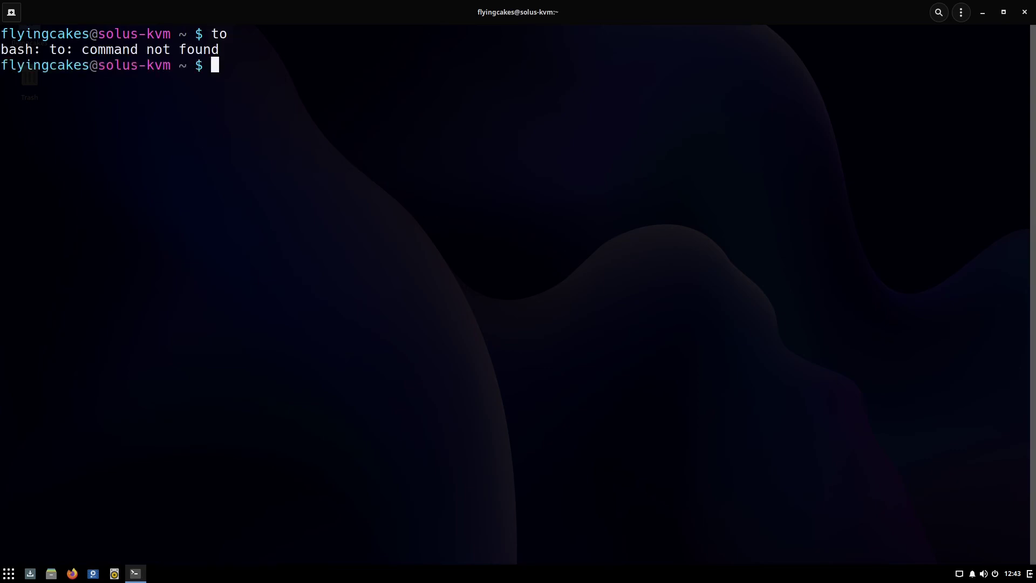
pyautogui.write('top')
pyautogui.press('Return')
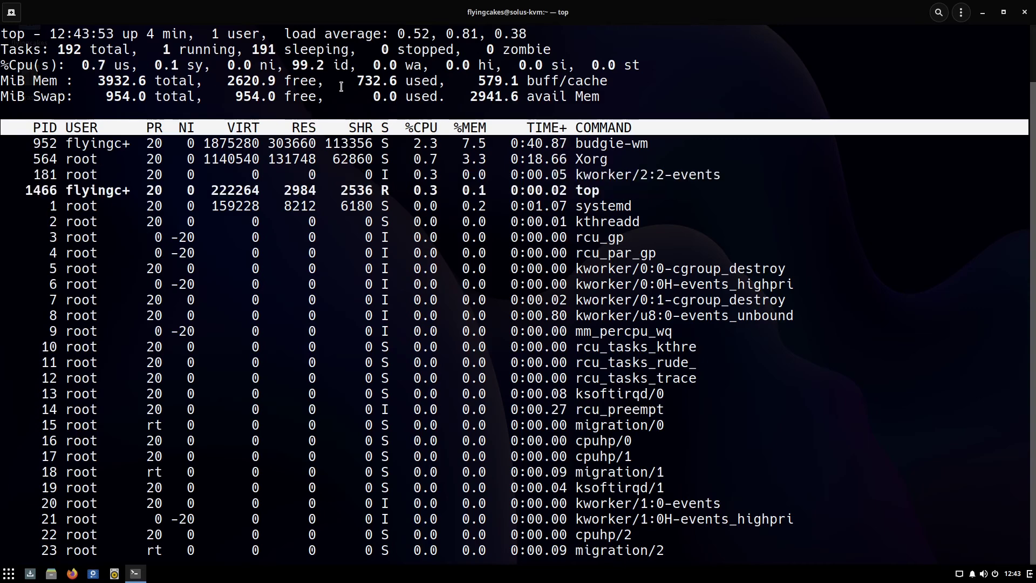
pyautogui.press('q')
# Run df -h, highlight /dev/vda2's 17G free and 6.3G used, then close Terminal.
pyautogui.write('df -h')
pyautogui.press('Return')
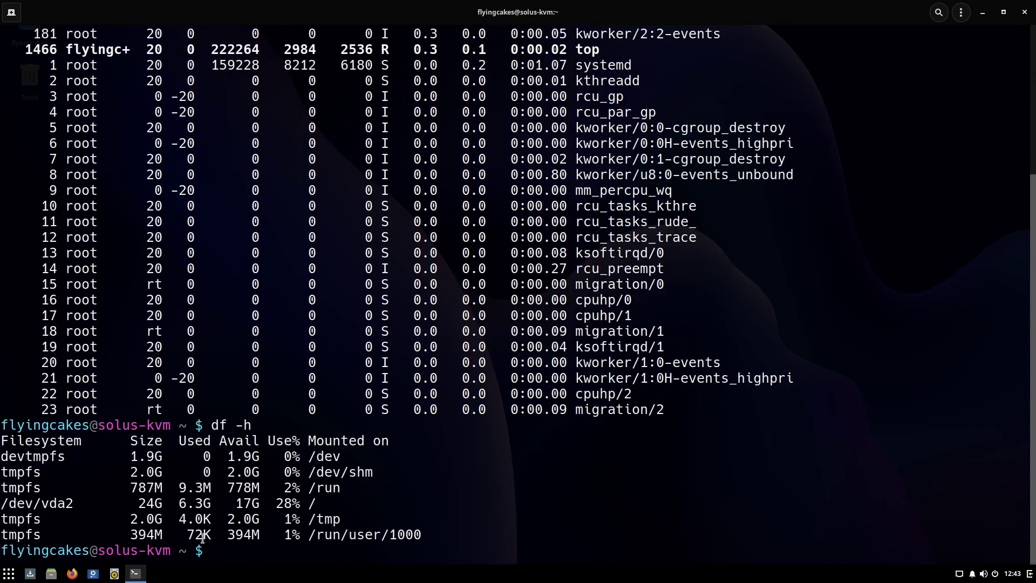
pyautogui.moveTo(226, 503); pyautogui.dragTo(260, 503)
pyautogui.click(221, 503)
pyautogui.moveTo(174, 503); pyautogui.dragTo(212, 503)
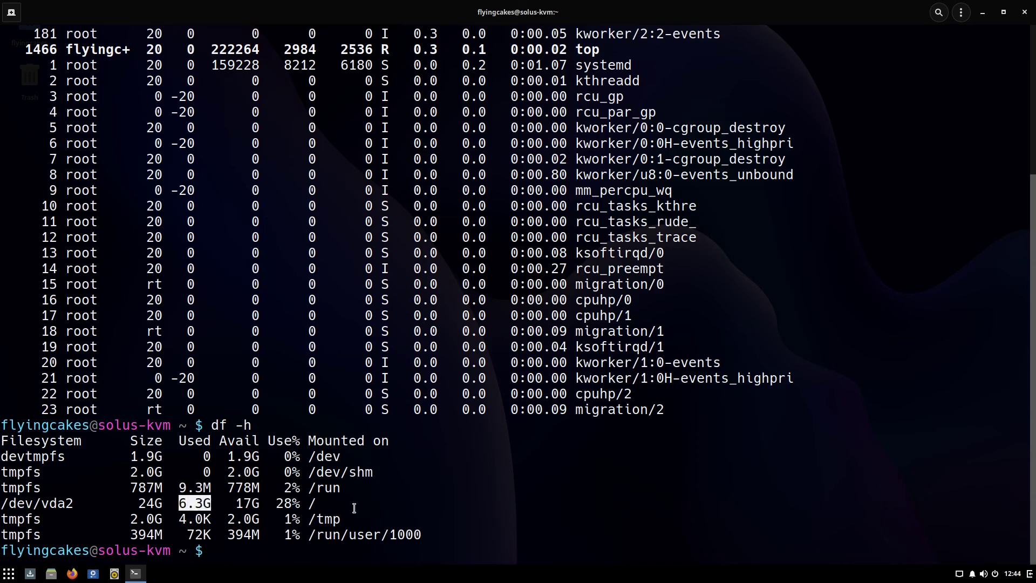
pyautogui.click(380, 497)
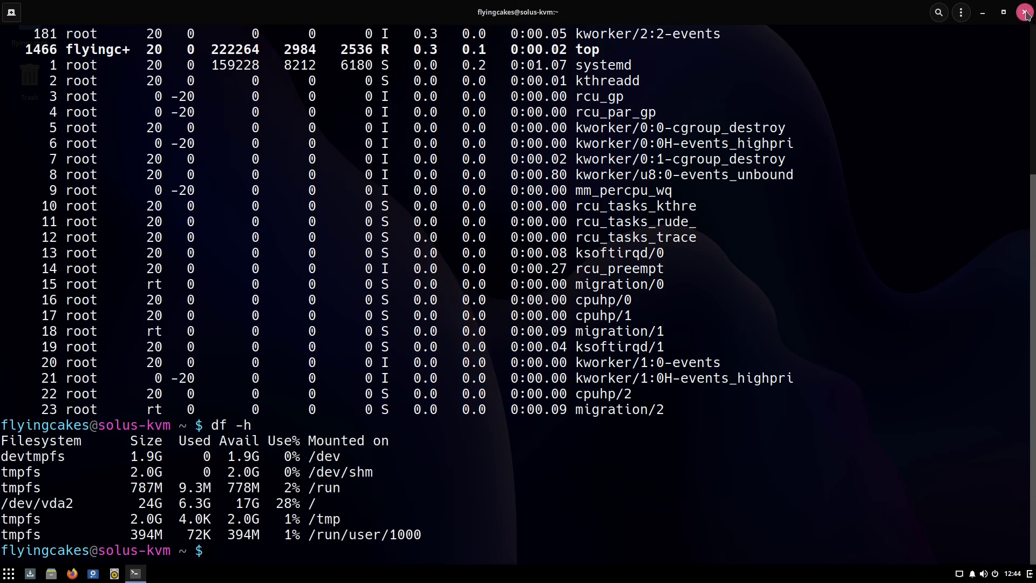
pyautogui.click(1025, 12)
# Browse the app menu past HexChat and Thunderbird, then launch Software Center.
pyautogui.click(9, 573)
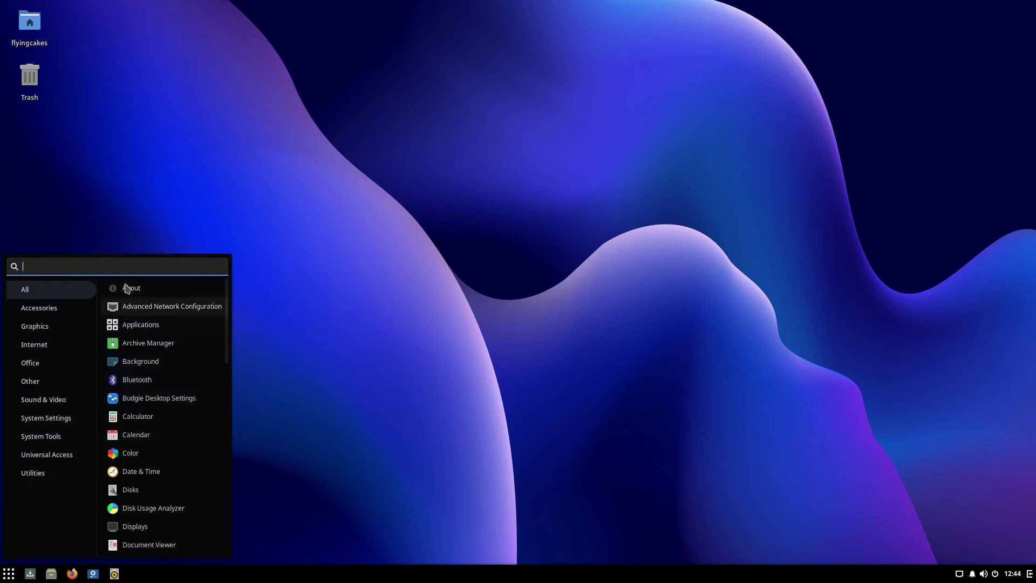
pyautogui.write('l')
pyautogui.write('re')
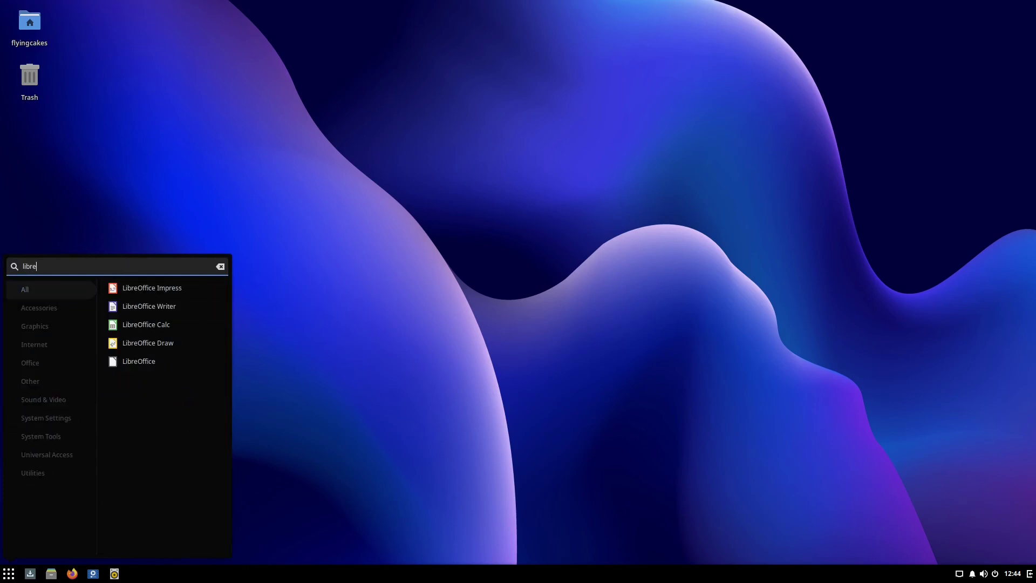
pyautogui.press('BackSpace')
pyautogui.press('BackSpace')
pyautogui.press('BackSpace')
pyautogui.press('BackSpace')
pyautogui.write('fir')
pyautogui.press('BackSpace')
pyautogui.press('BackSpace')
pyautogui.press('BackSpace')
pyautogui.scroll(-10, 123, 405)
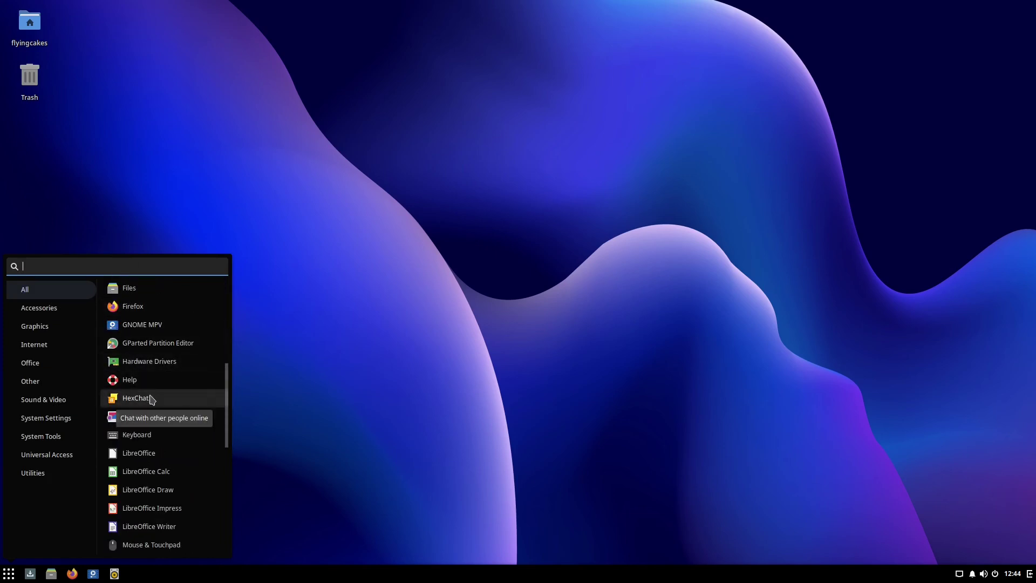
pyautogui.scroll(-10, 151, 399)
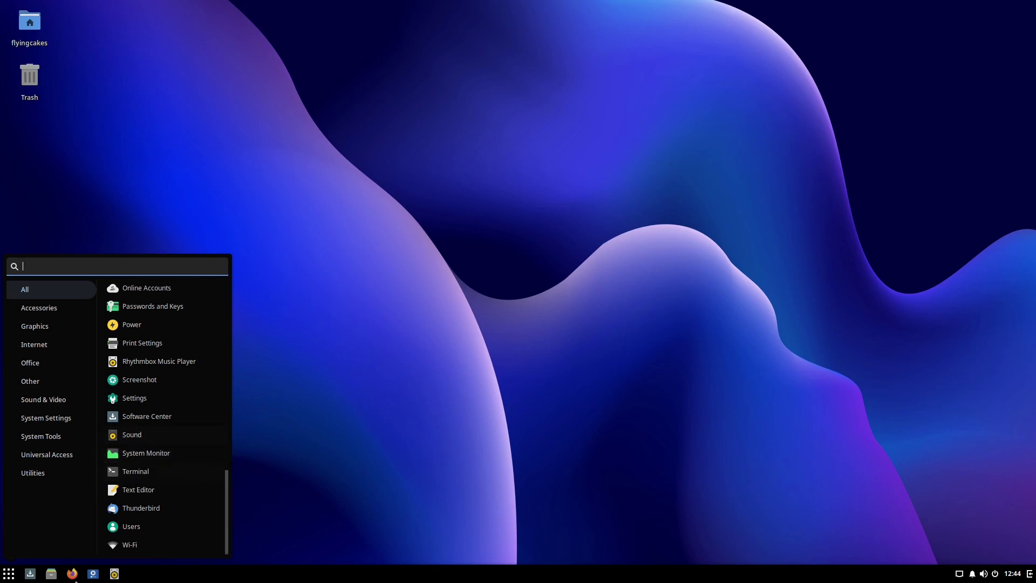
pyautogui.click(29, 576)
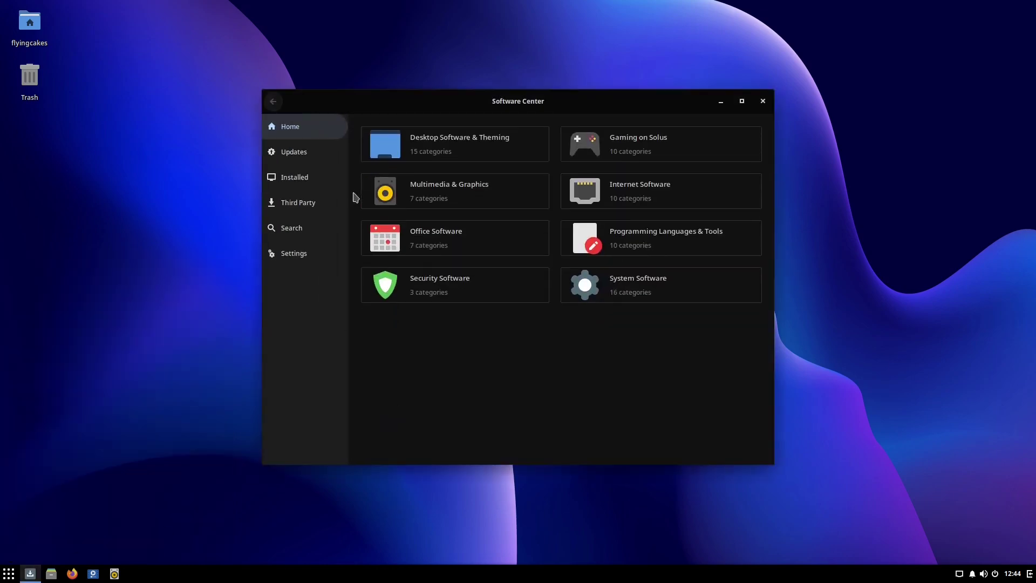
# Search the Software Center for 'hexchat' and open the HexChat package page.
pyautogui.click(318, 179)
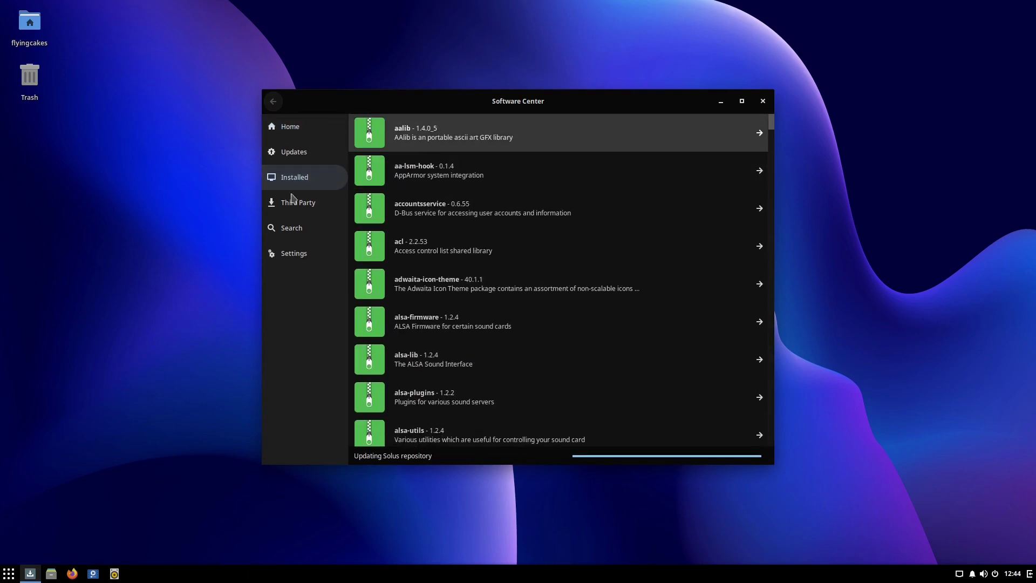
pyautogui.click(301, 225)
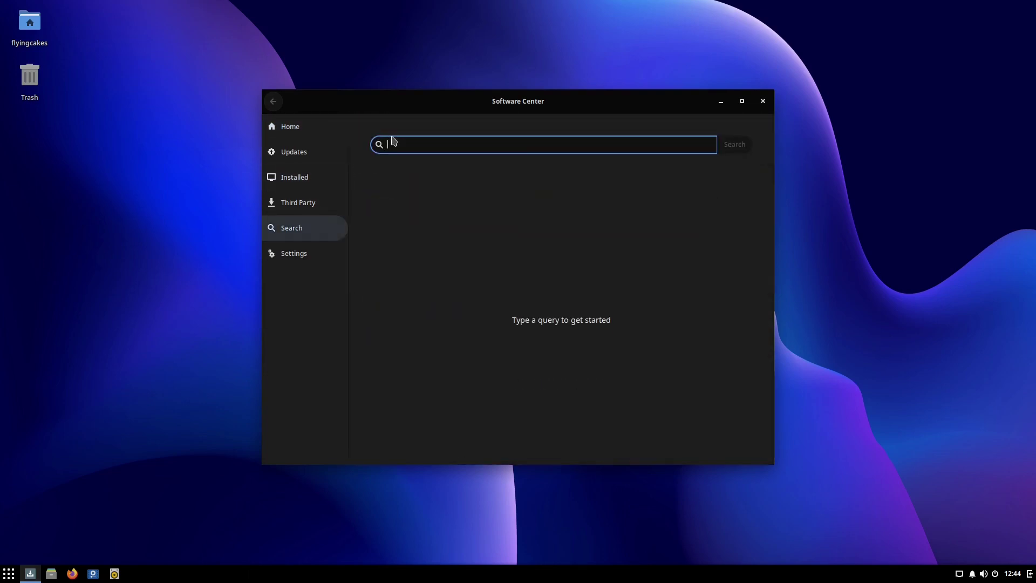
pyautogui.write('hex chat')
pyautogui.press('Return')
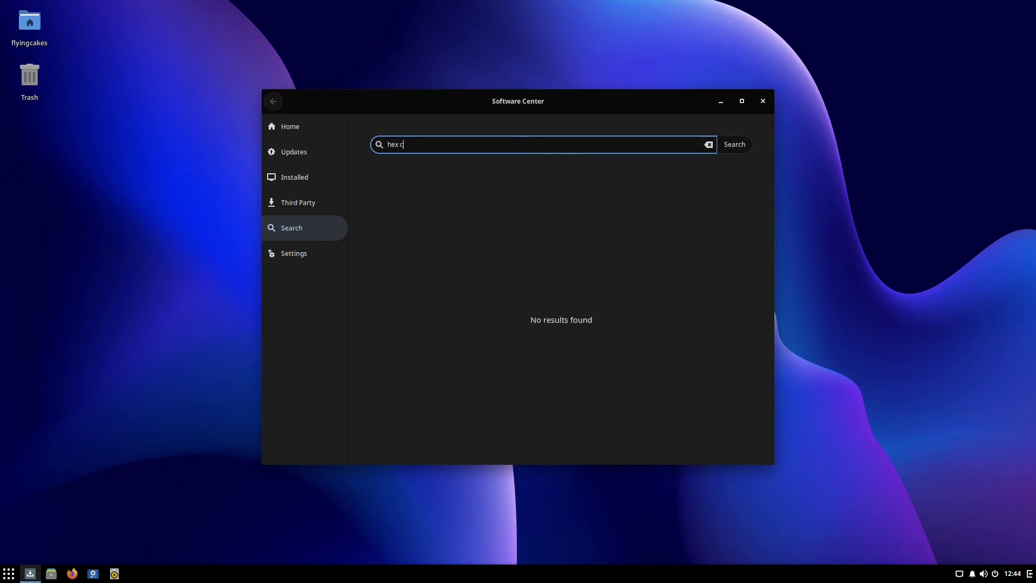
pyautogui.write('at')
pyautogui.press('Return')
pyautogui.click(581, 193)
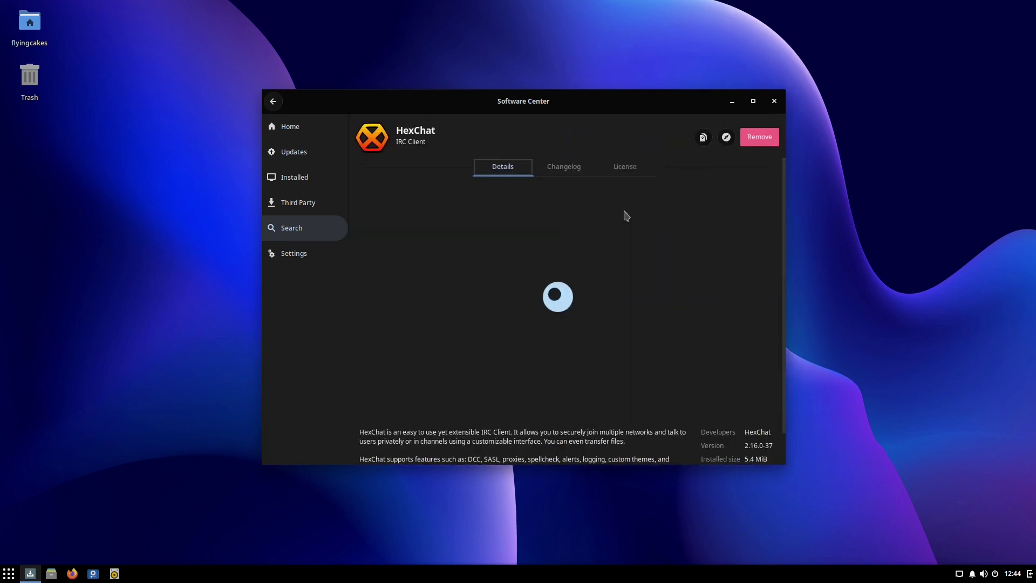
# Remove HexChat, authorizing with the account password, then close the Software Center.
pyautogui.click(767, 137)
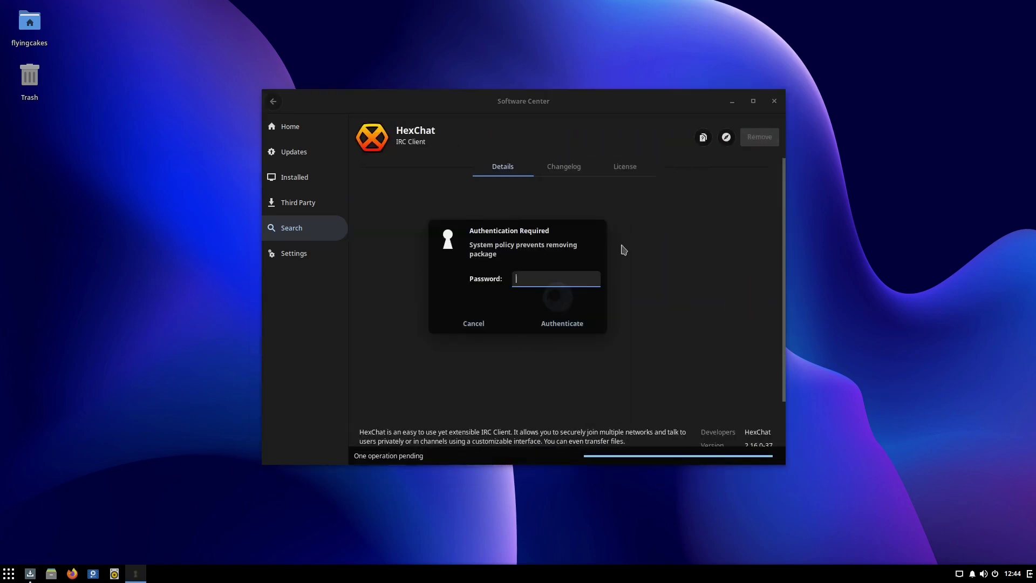
pyautogui.write('password')
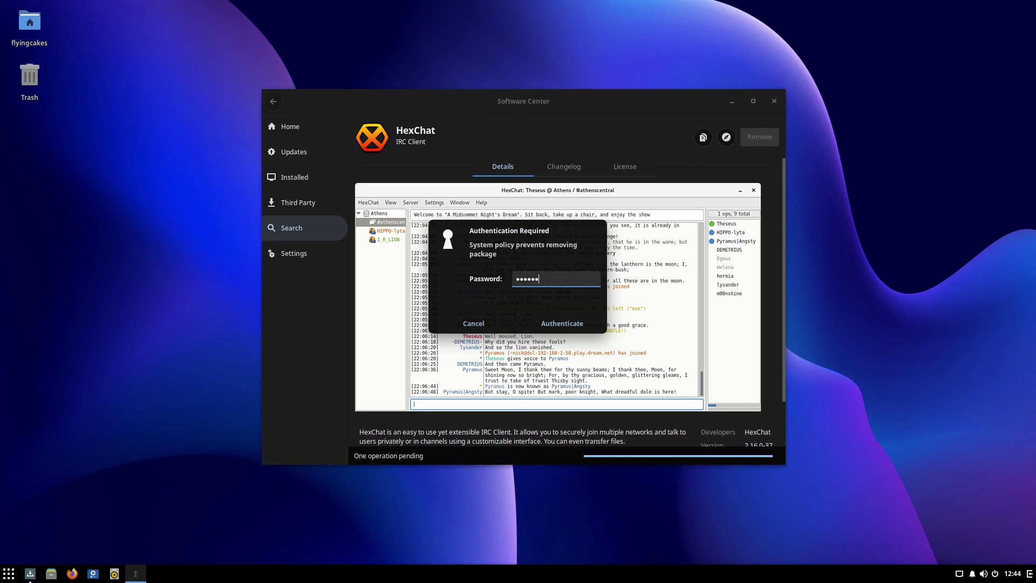
pyautogui.press('Return')
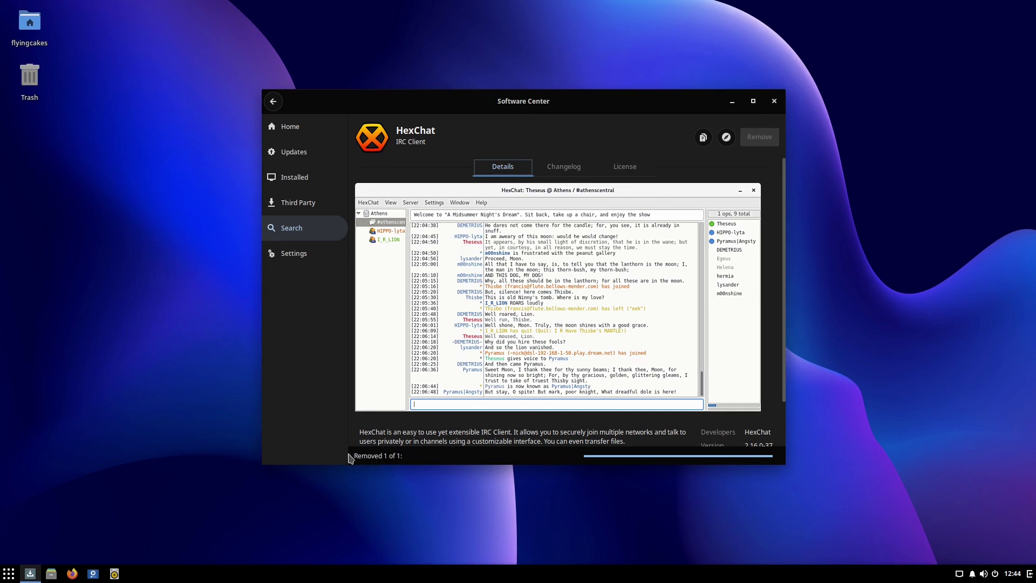
pyautogui.click(774, 101)
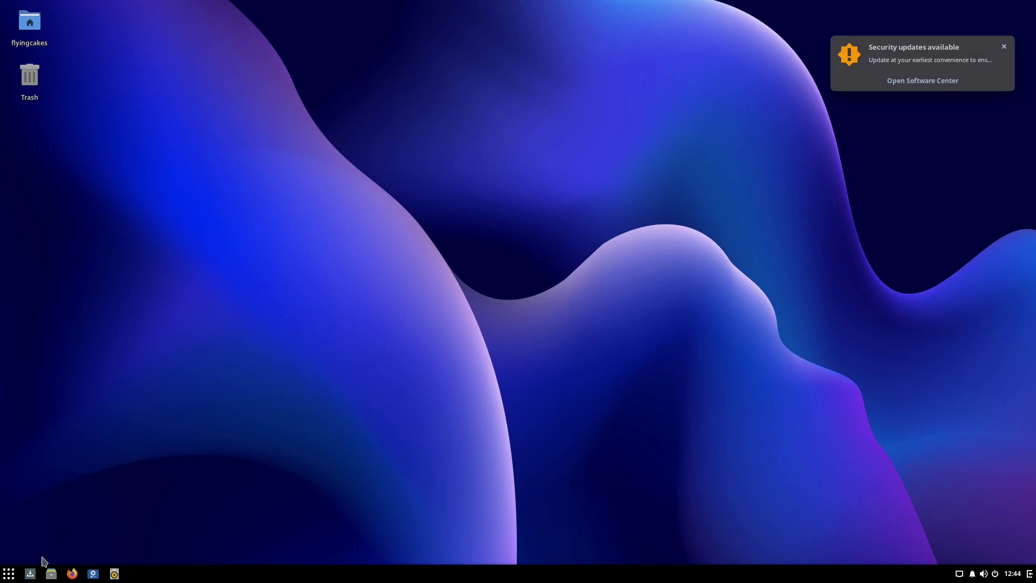
# Launch Terminal from the menu, enlarge its text and maximize the window.
pyautogui.press('super')
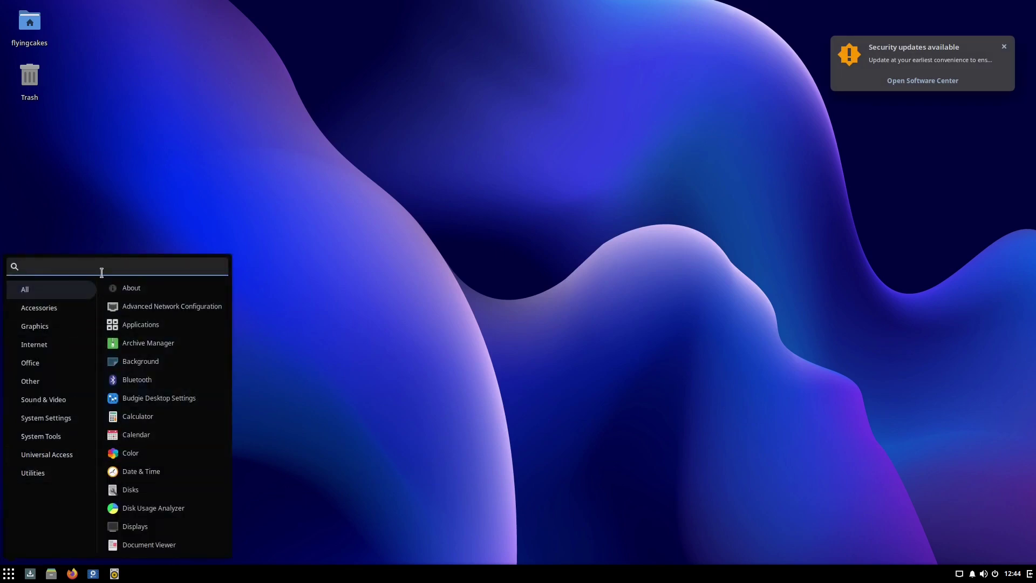
pyautogui.write('term')
pyautogui.press('Return')
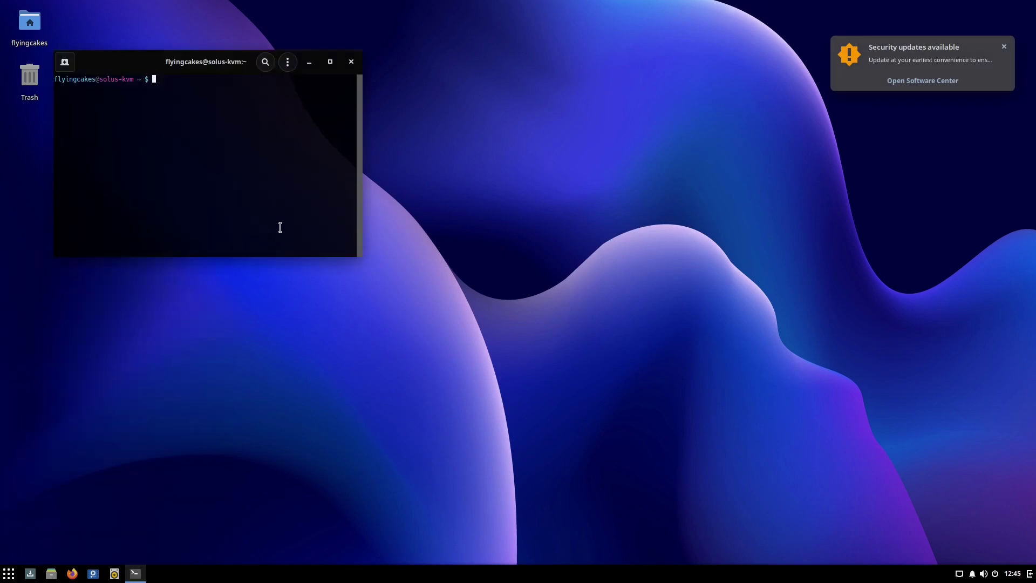
pyautogui.hotkey('ctrl', '+')
pyautogui.hotkey('ctrl', '+')
pyautogui.hotkey('ctrl', '+')
pyautogui.hotkey('ctrl', '+')
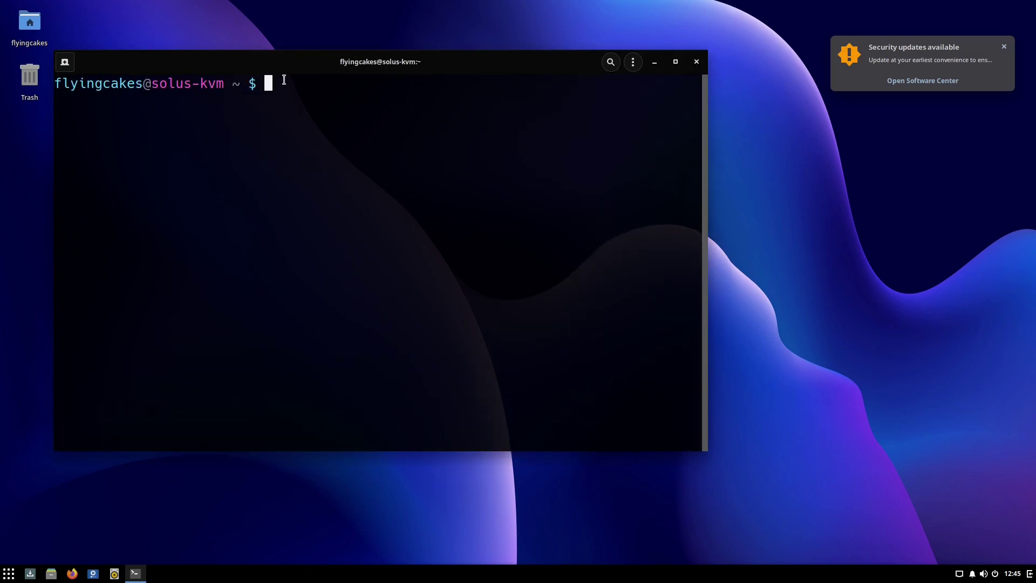
pyautogui.press('super+Up')
# Run 'sudo eopkg rm thunderbird' and authorize it with the account password.
pyautogui.write('sudo ')
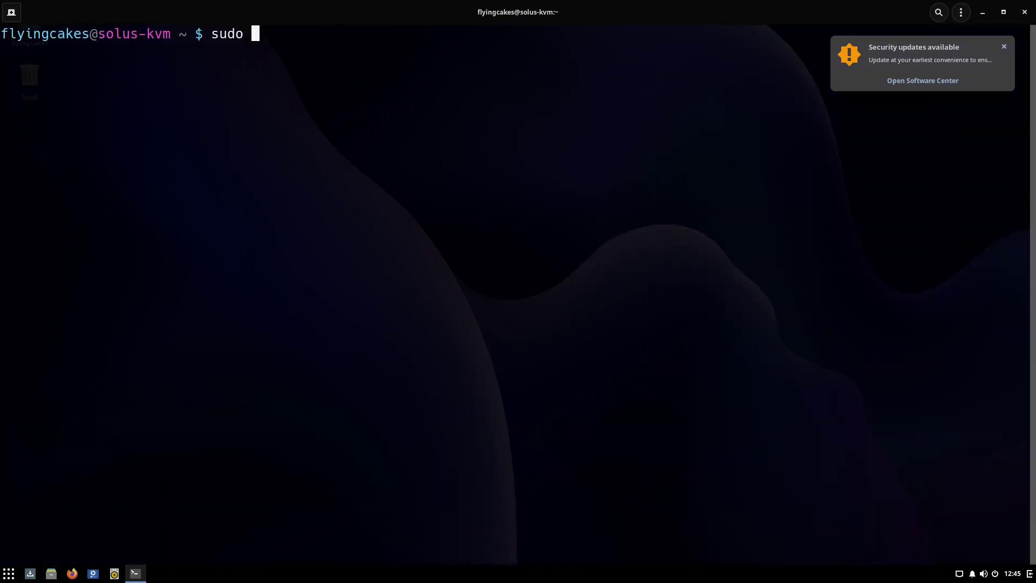
pyautogui.write('eopkg rm thunderbird')
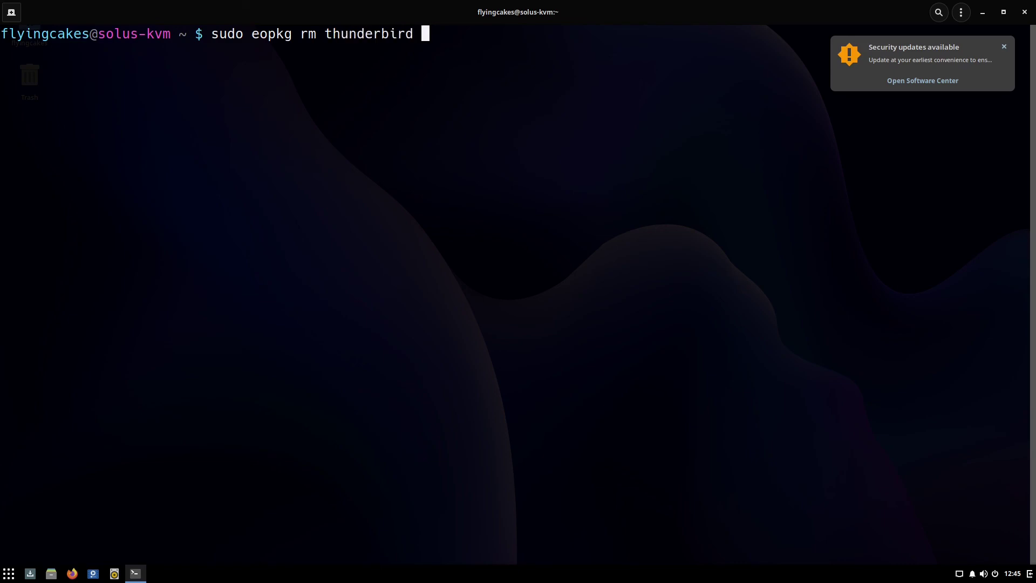
pyautogui.press('Return')
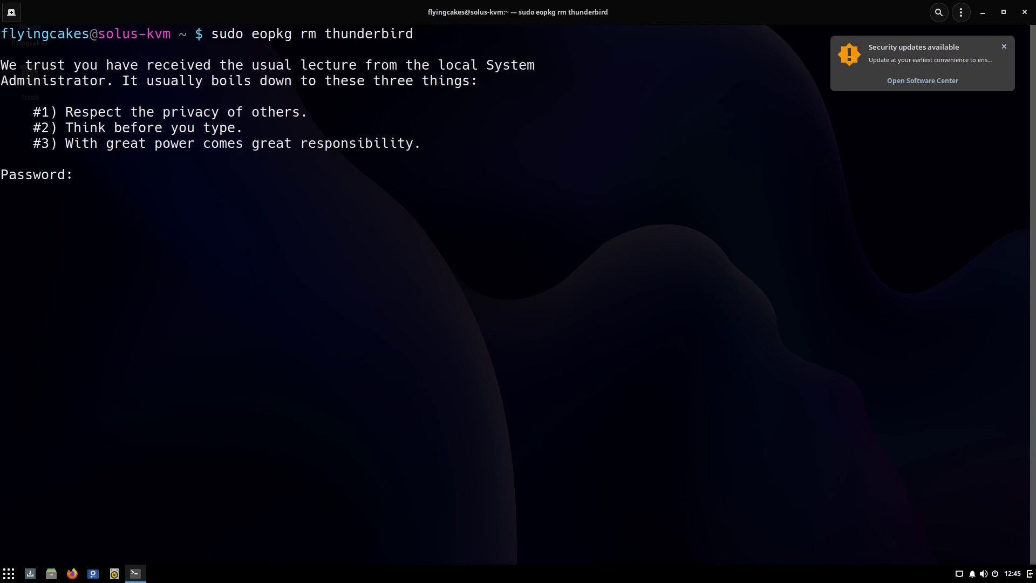
pyautogui.press('Return')
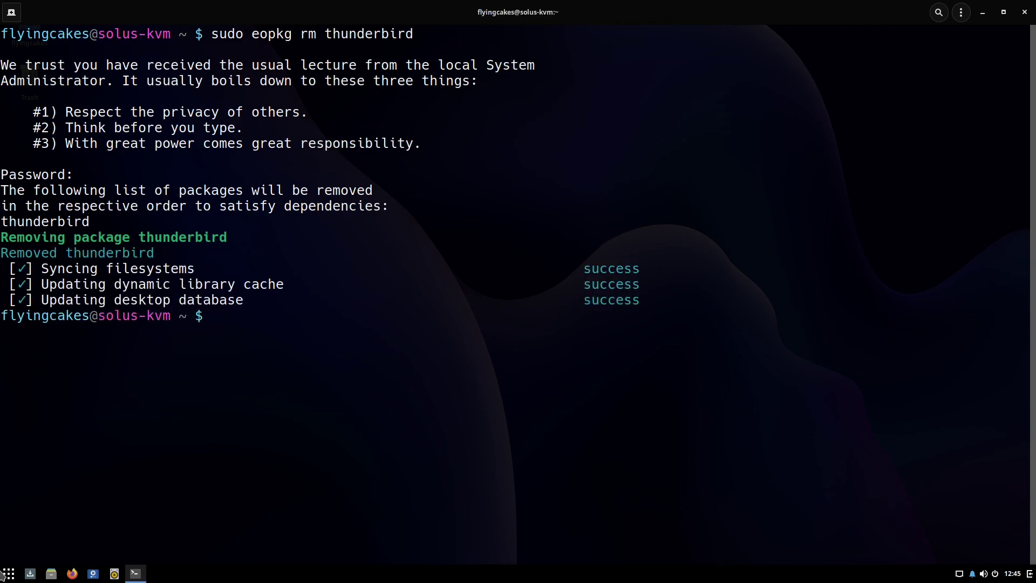
pyautogui.press('super')
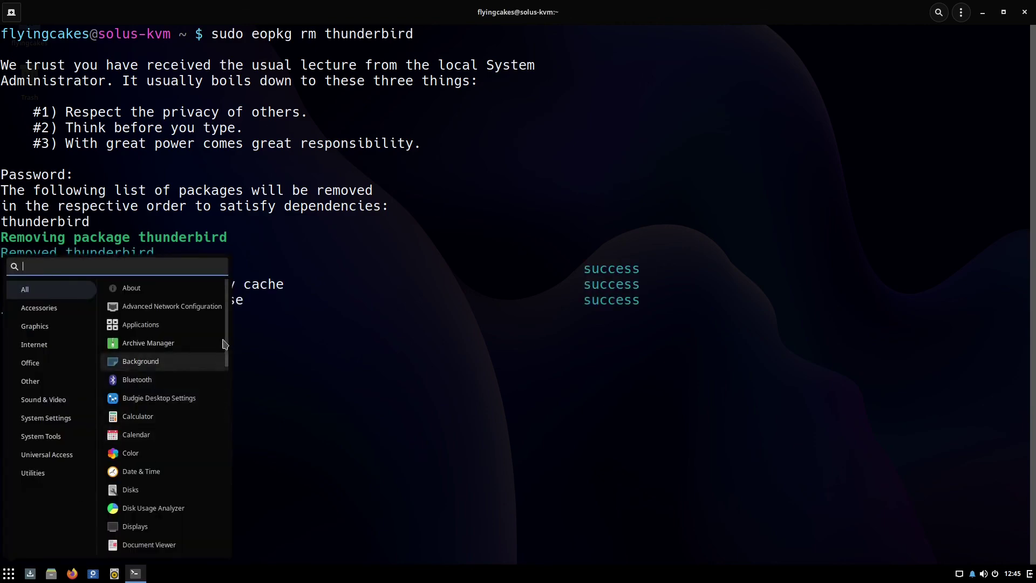
# Scroll the application menu to confirm Thunderbird is gone, then dismiss it and unmaximize the terminal.
pyautogui.scroll(-10, 229, 409)
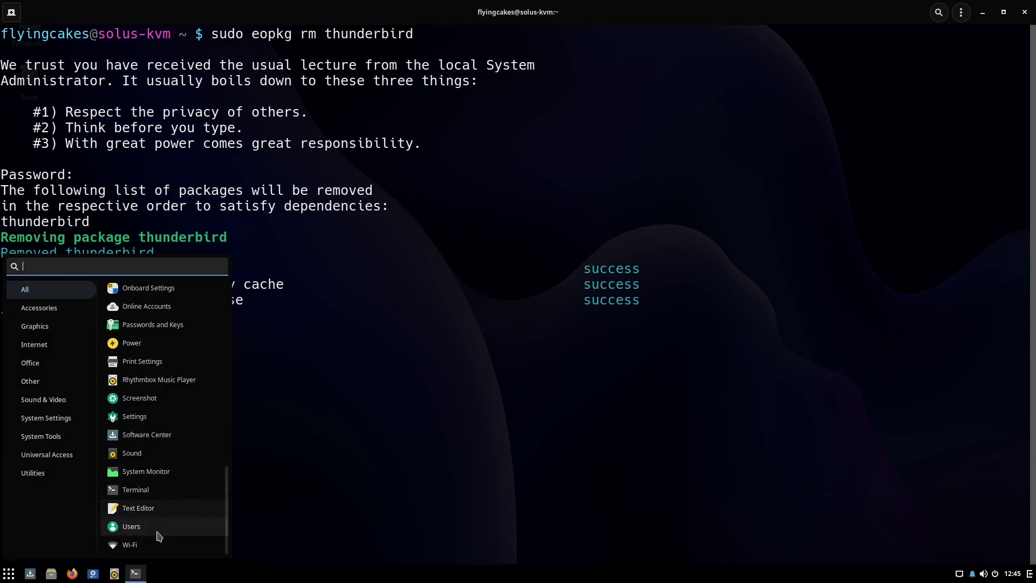
pyautogui.scroll(5, 154, 388)
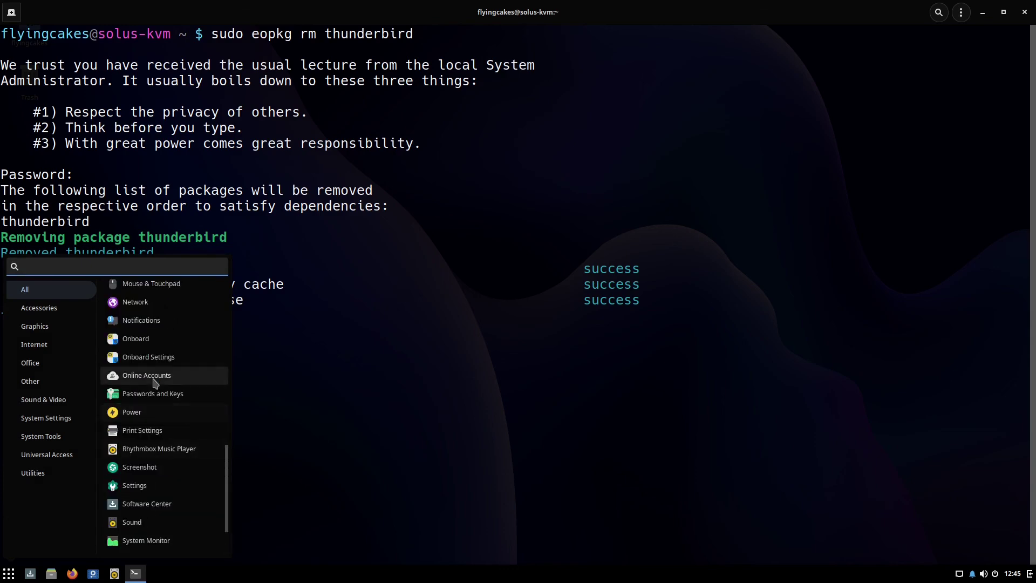
pyautogui.scroll(6, 150, 415)
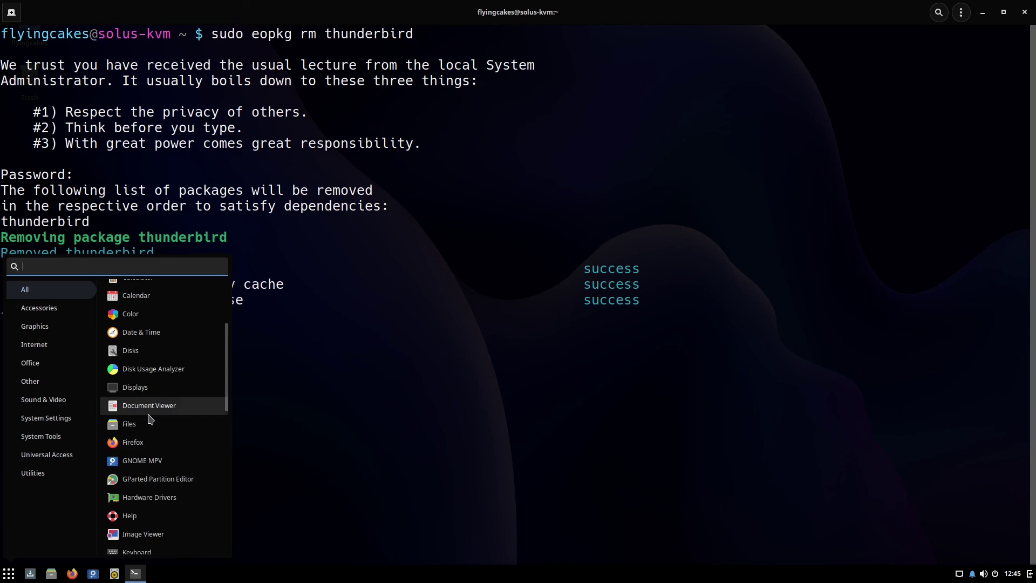
pyautogui.click(335, 458)
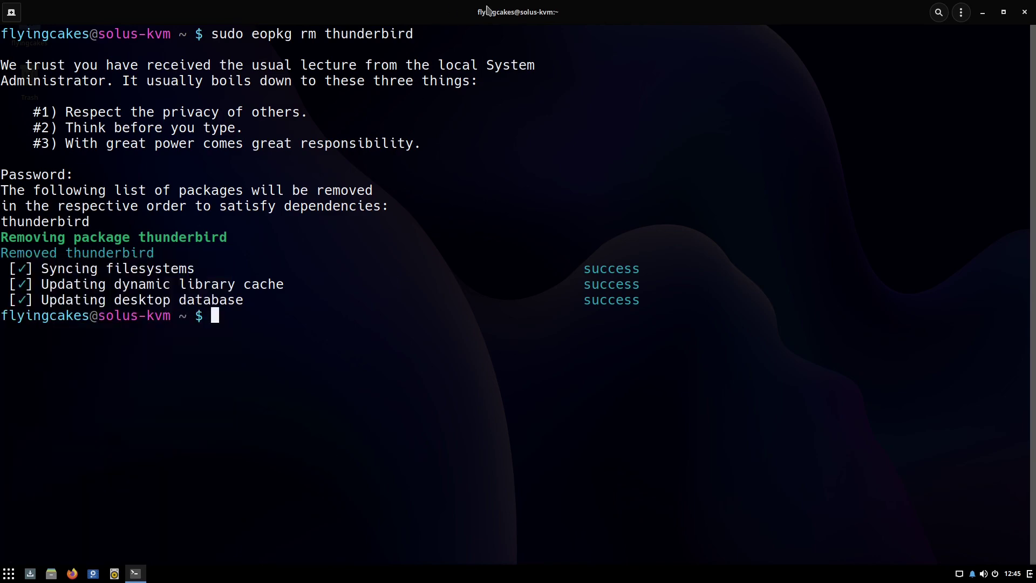
pyautogui.moveTo(489, 11); pyautogui.dragTo(483, 46)
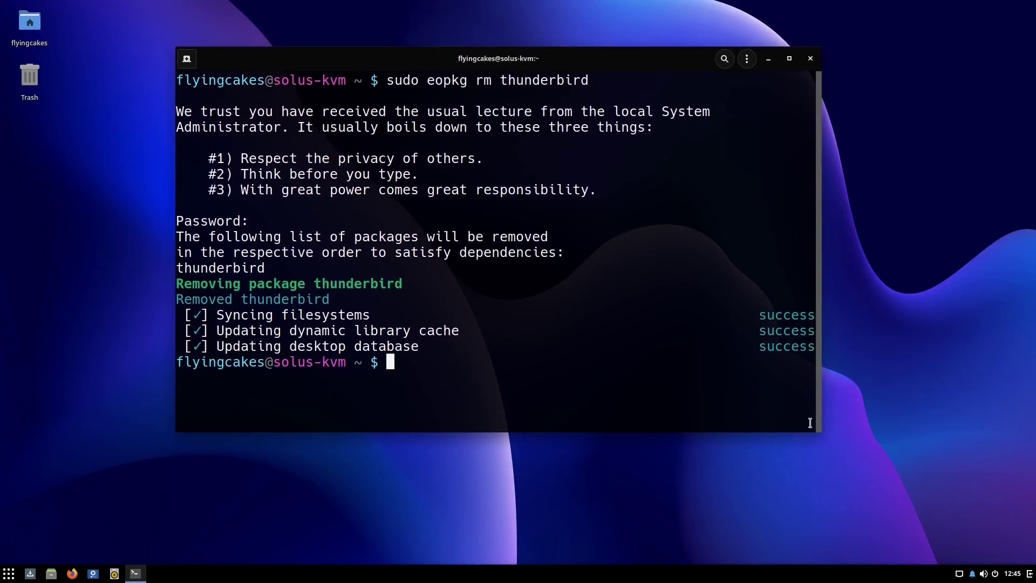
# Open and close the Raven notifications panel, then drag the terminal window right and down.
pyautogui.click(972, 574)
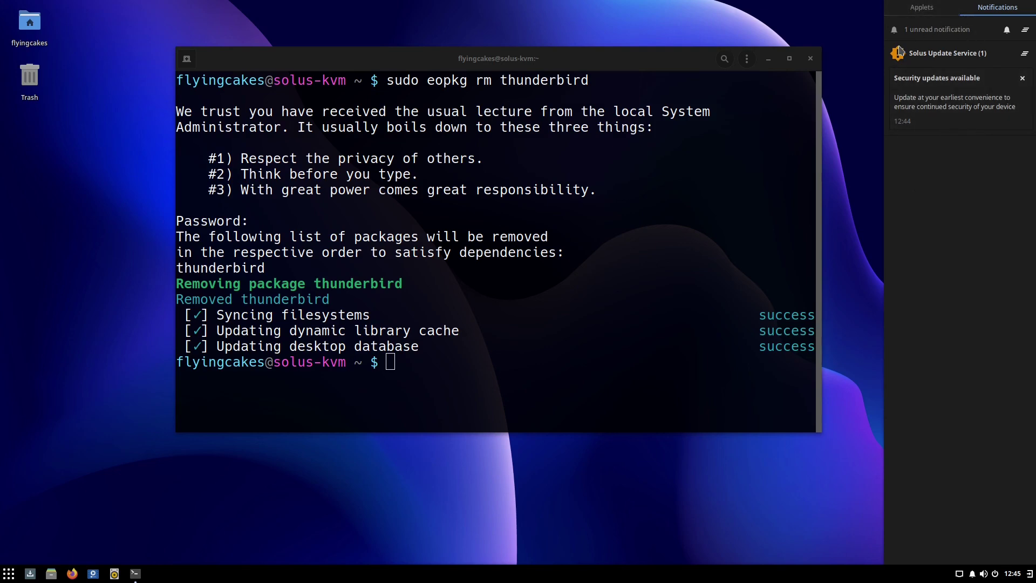
pyautogui.click(590, 59)
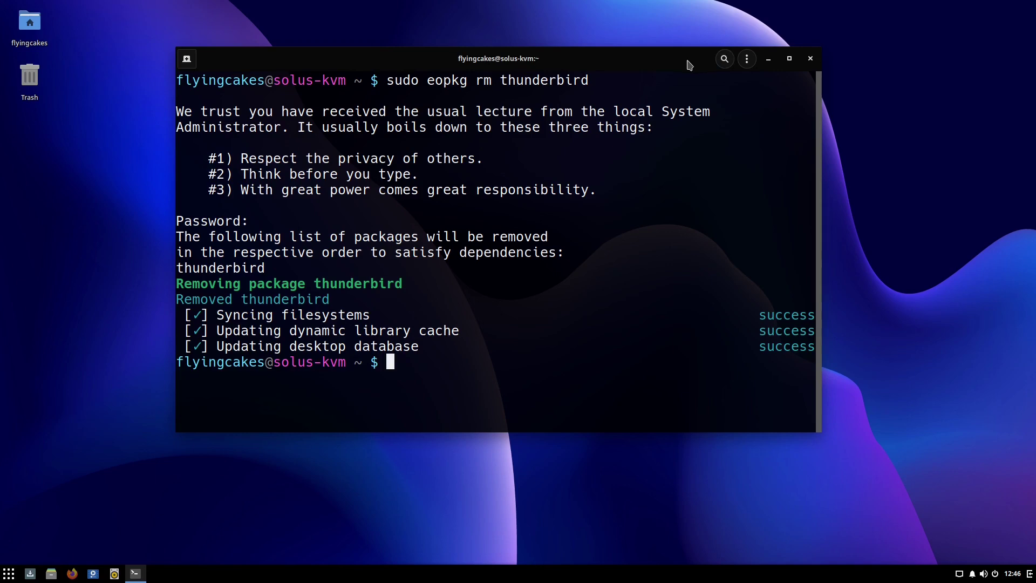
pyautogui.moveTo(704, 65); pyautogui.dragTo(734, 76)
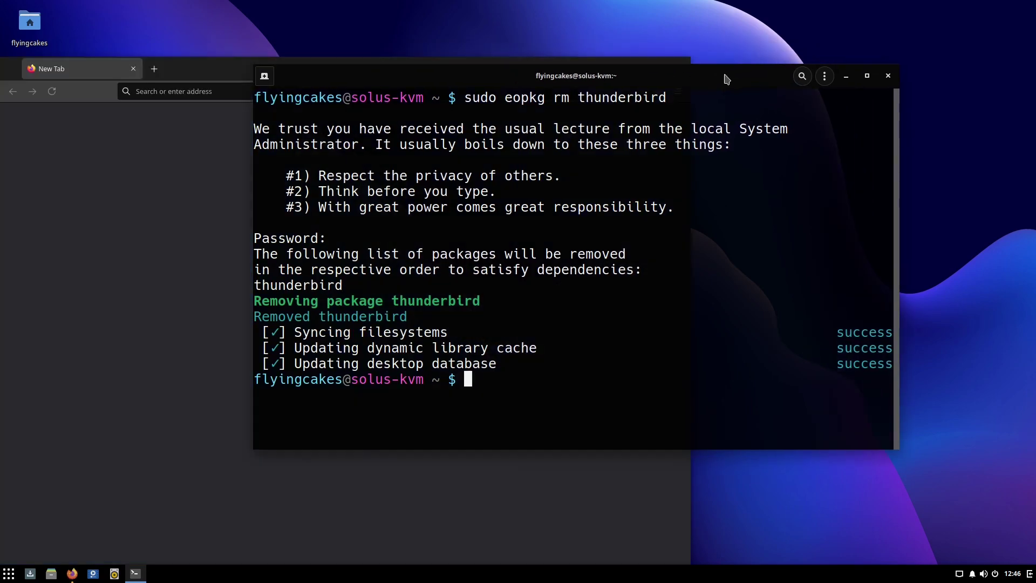
pyautogui.moveTo(504, 83); pyautogui.dragTo(597, 93)
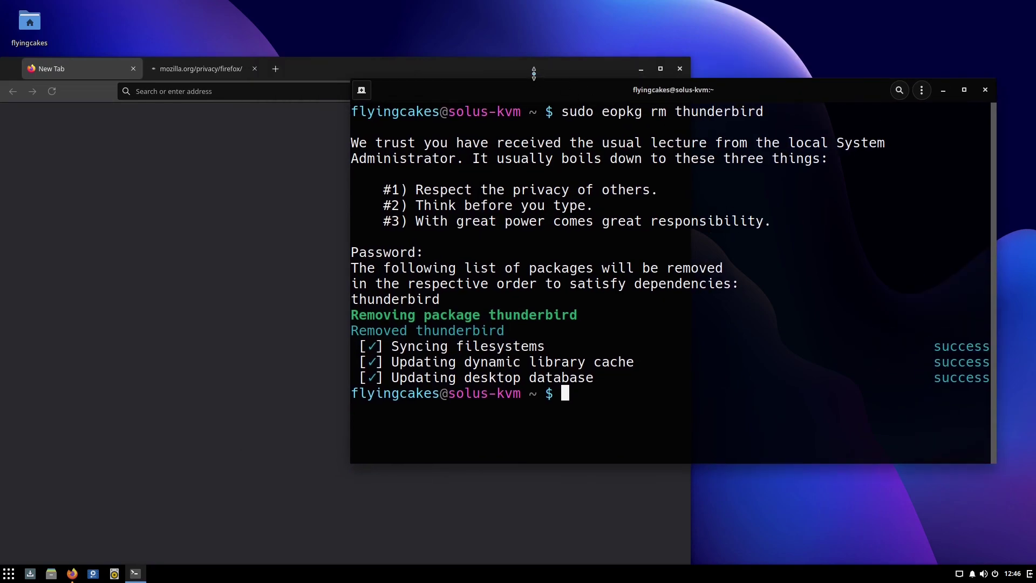